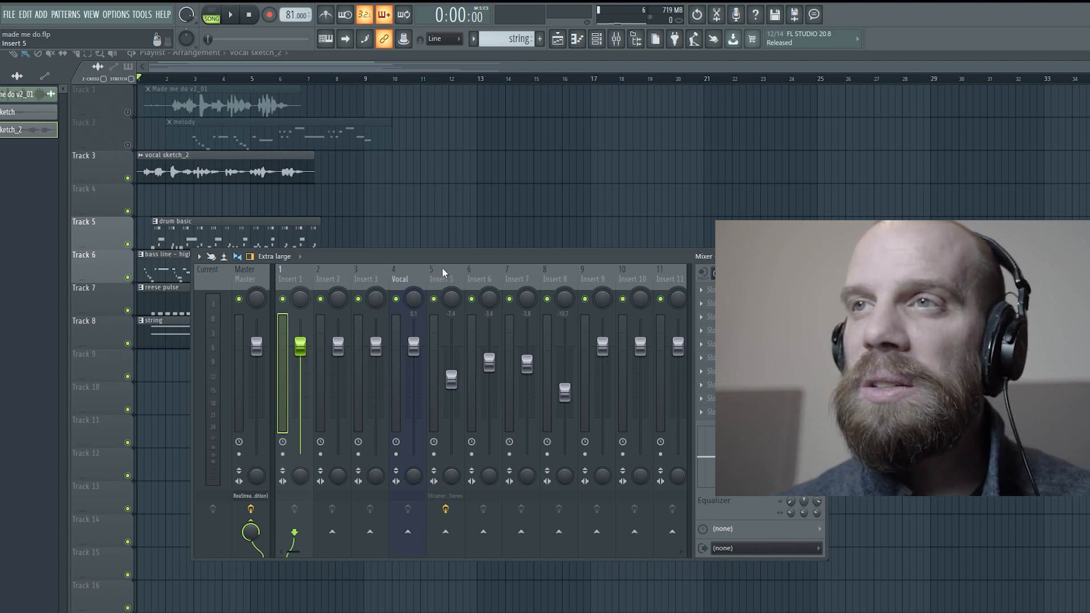
- Send the Vocal track to Inserts 5, 6, 7 and 8, then lower its send level to Insert 5
{"action": "left_click", "coordinate": [406, 282]}
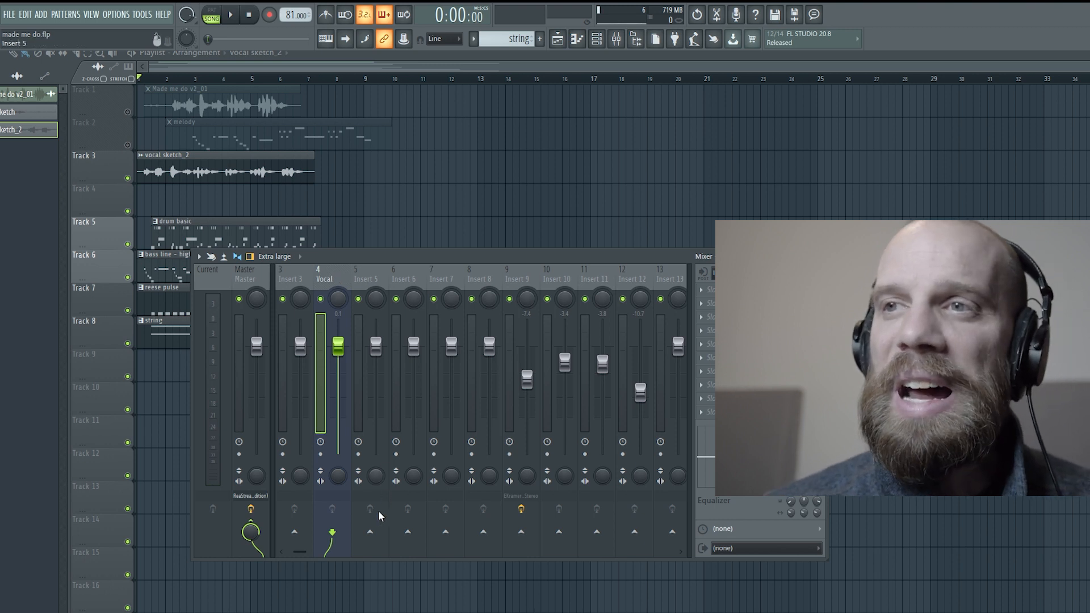
{"action": "left_click", "coordinate": [370, 533]}
{"action": "left_click", "coordinate": [408, 531]}
{"action": "left_click", "coordinate": [446, 532]}
{"action": "left_click", "coordinate": [483, 532]}
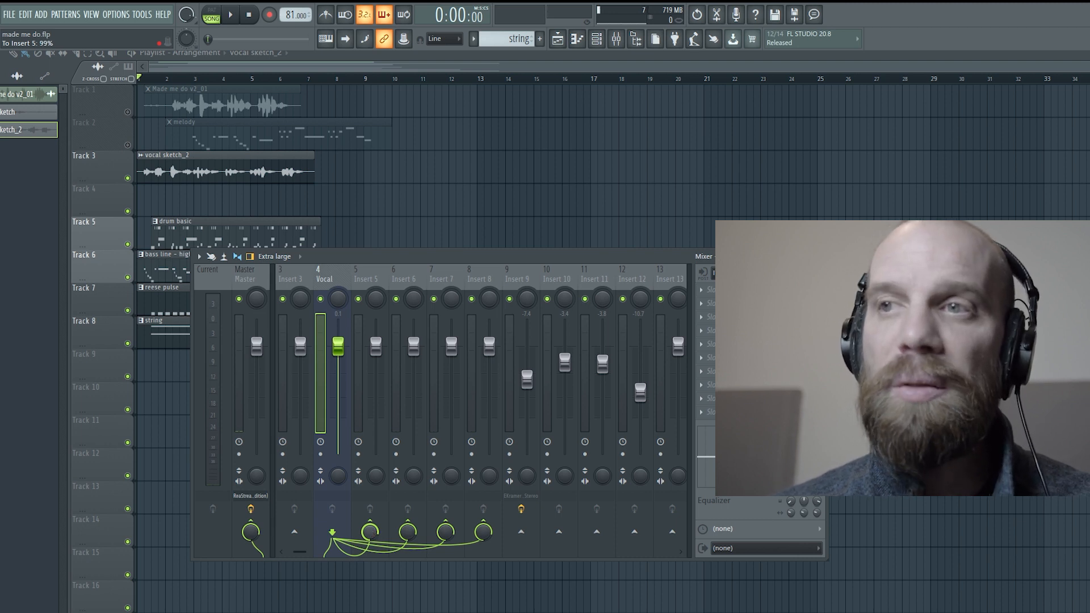
{"action": "left_click_drag", "start_coordinate": [369, 534], "coordinate": [369, 565]}
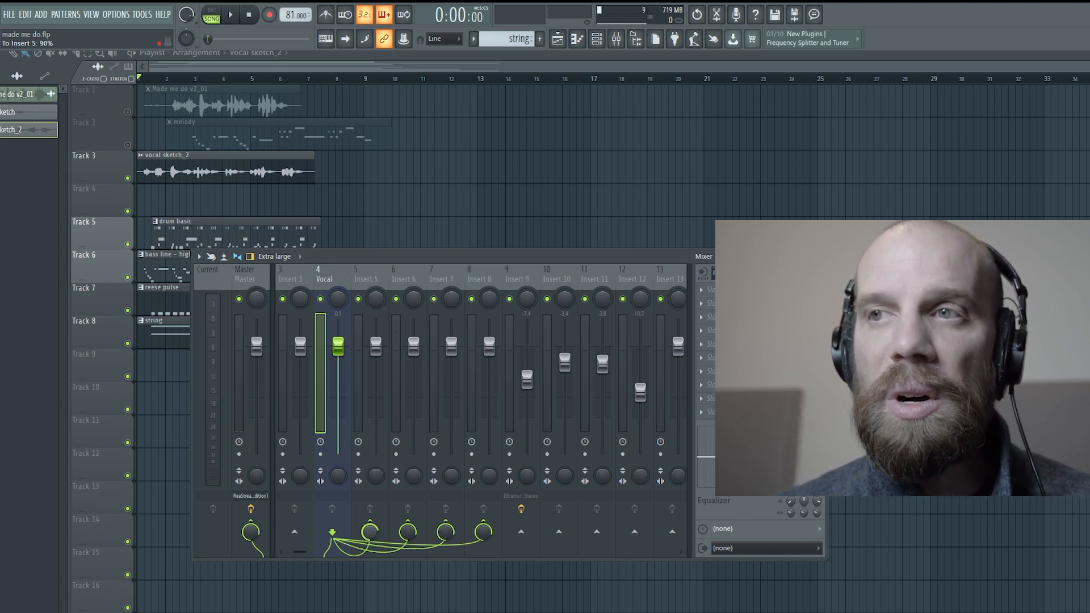
{"action": "left_click_drag", "start_coordinate": [369, 532], "coordinate": [370, 550]}
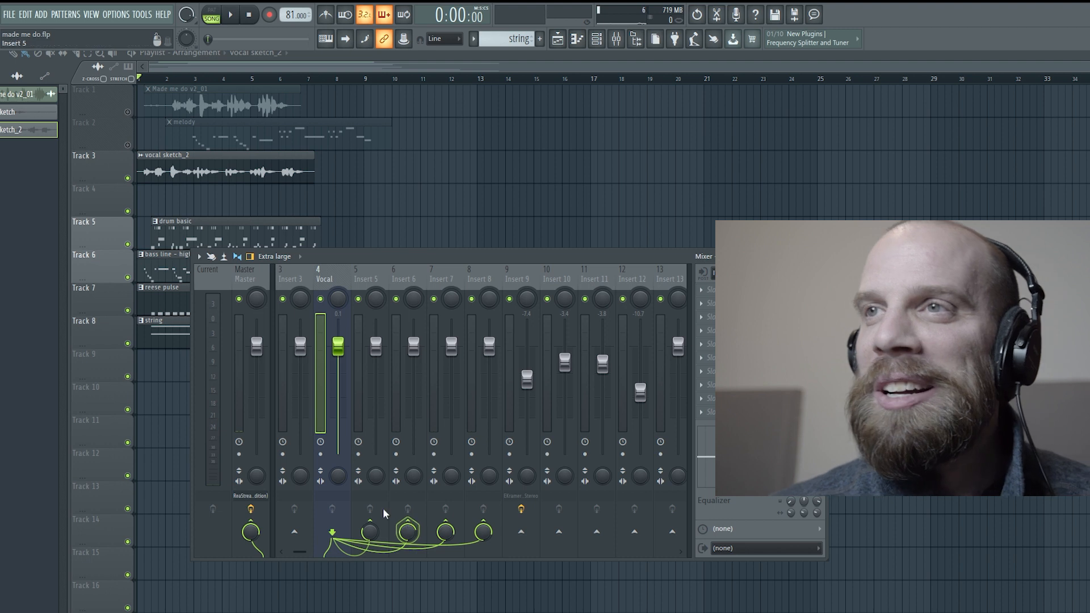
- Remove Insert 7's send to the Master and route Inserts 7 and 8 into Insert 6
{"action": "left_click", "coordinate": [447, 283]}
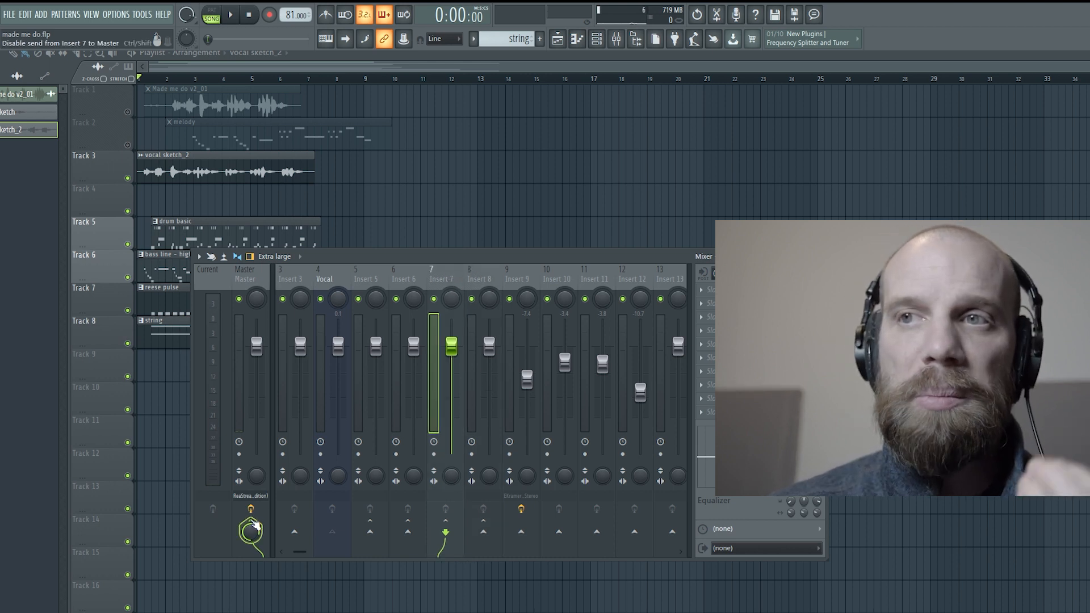
{"action": "left_click", "coordinate": [252, 523]}
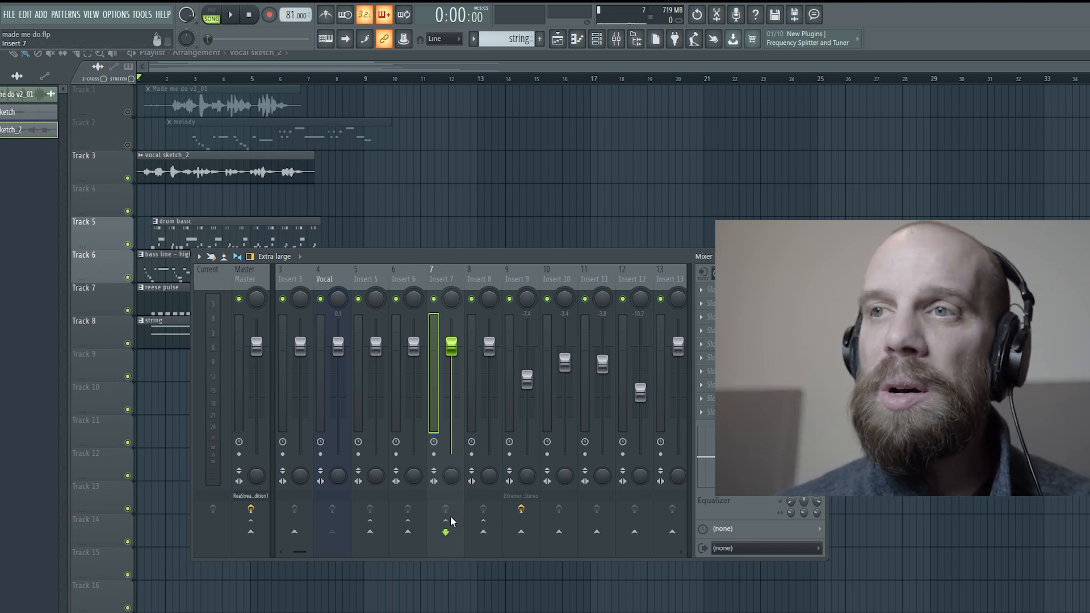
{"action": "left_click", "coordinate": [407, 531]}
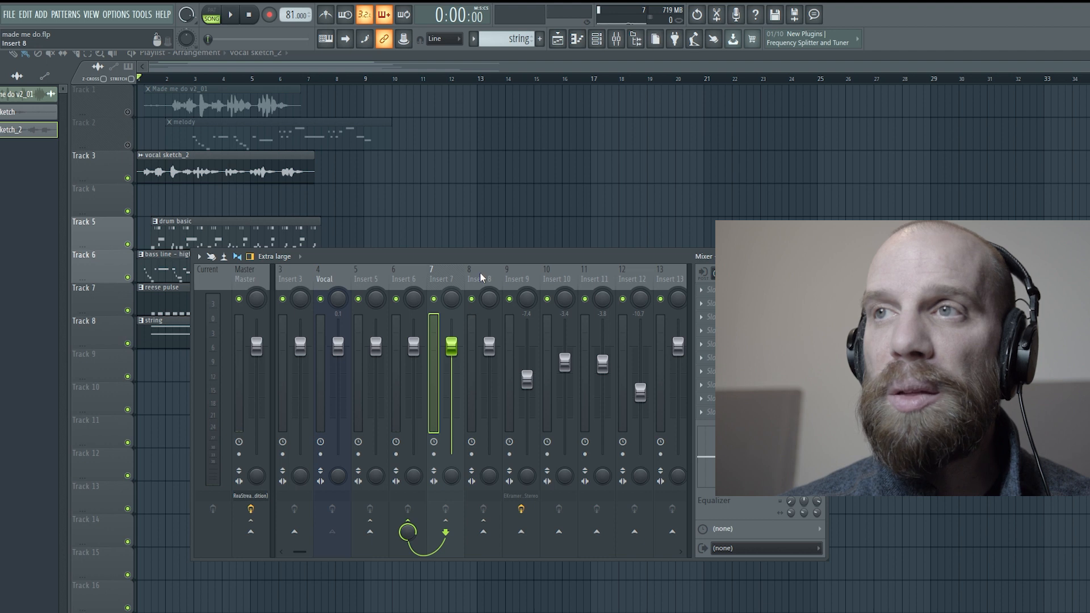
{"action": "left_click", "coordinate": [480, 318]}
{"action": "left_click", "coordinate": [408, 531]}
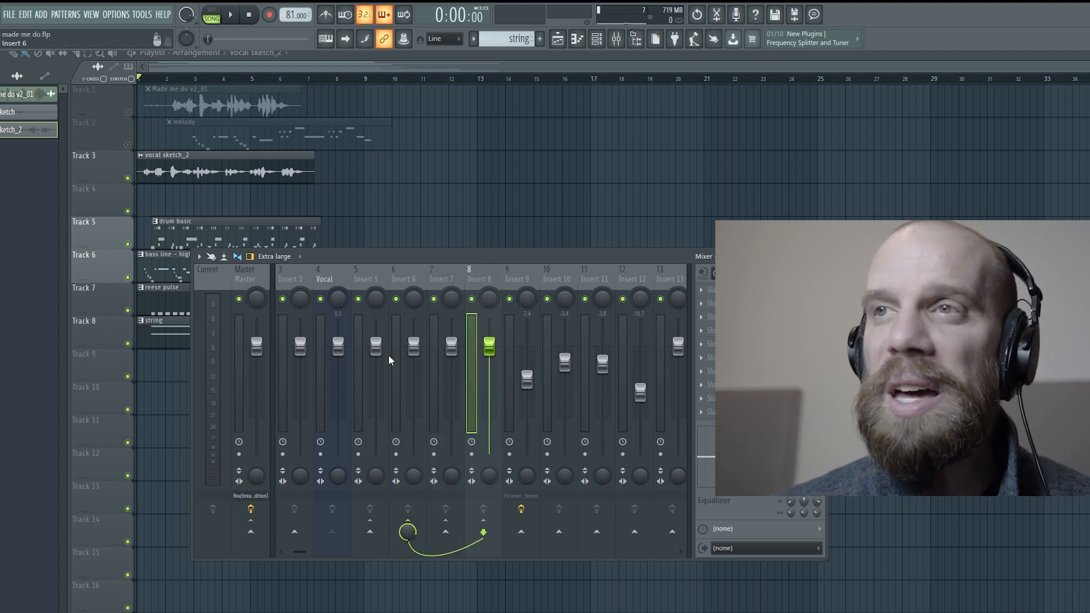
- Check Insert 6's routing to the Master and lower Insert 7's send level to Insert 6
{"action": "left_click", "coordinate": [400, 281]}
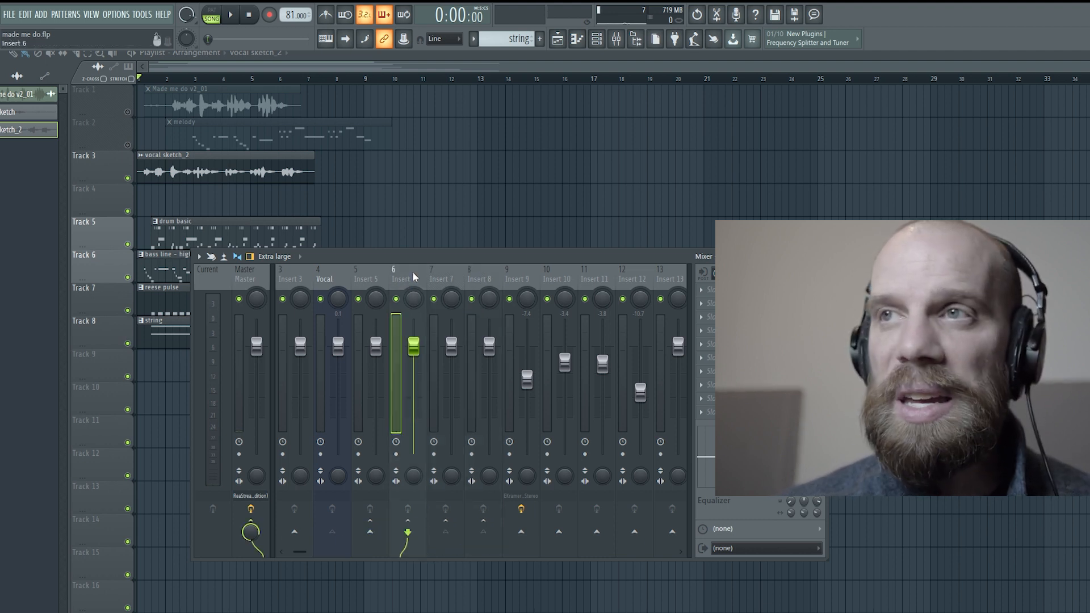
{"action": "left_click", "coordinate": [447, 281]}
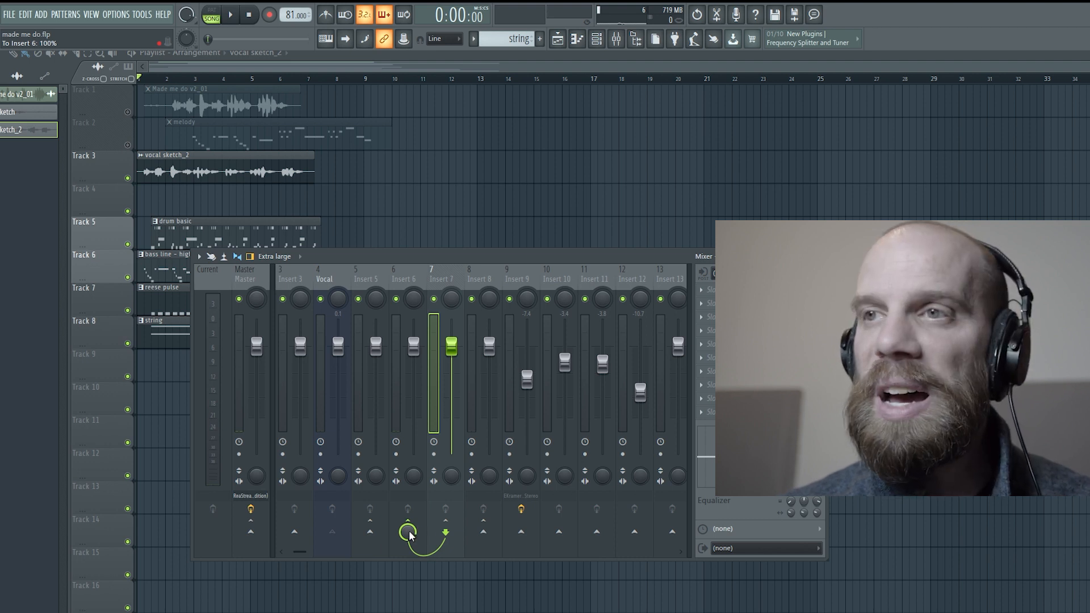
{"action": "left_click_drag", "start_coordinate": [408, 532], "coordinate": [408, 540]}
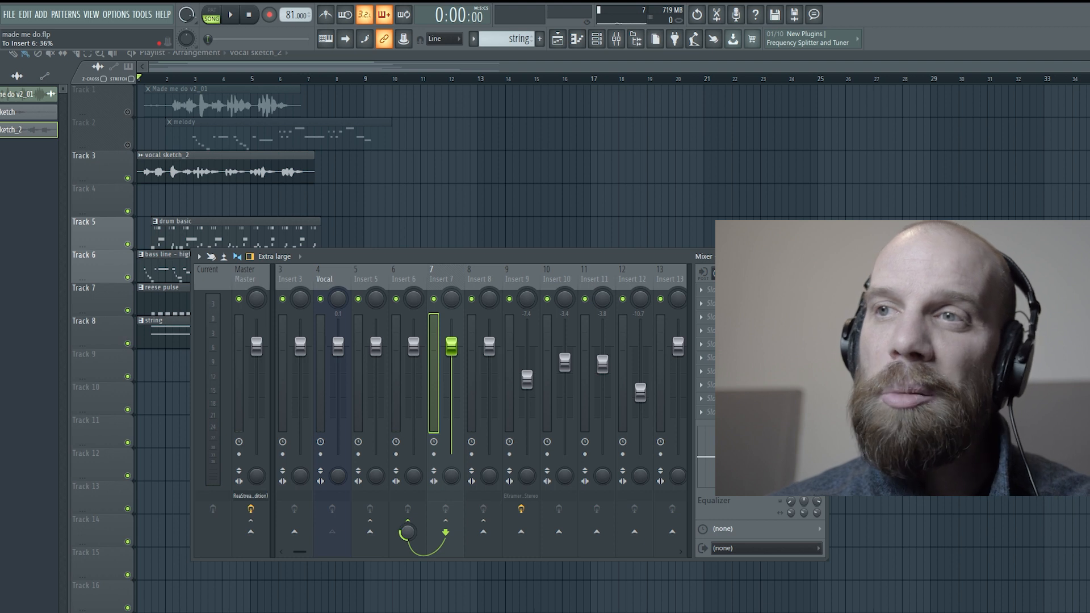
{"action": "left_click_drag", "start_coordinate": [408, 532], "coordinate": [408, 554]}
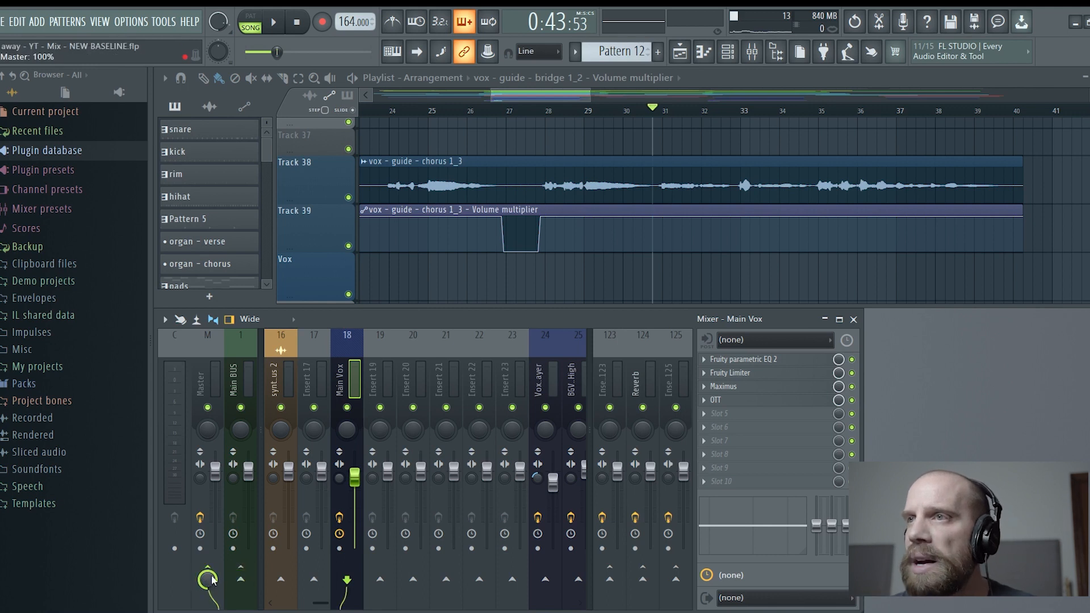
- Load Fruity Convolver in the first effect slot of Insert 19 with the Evnt - Does EMT 250 preset
{"action": "key", "text": "space"}
{"action": "key", "text": "space"}
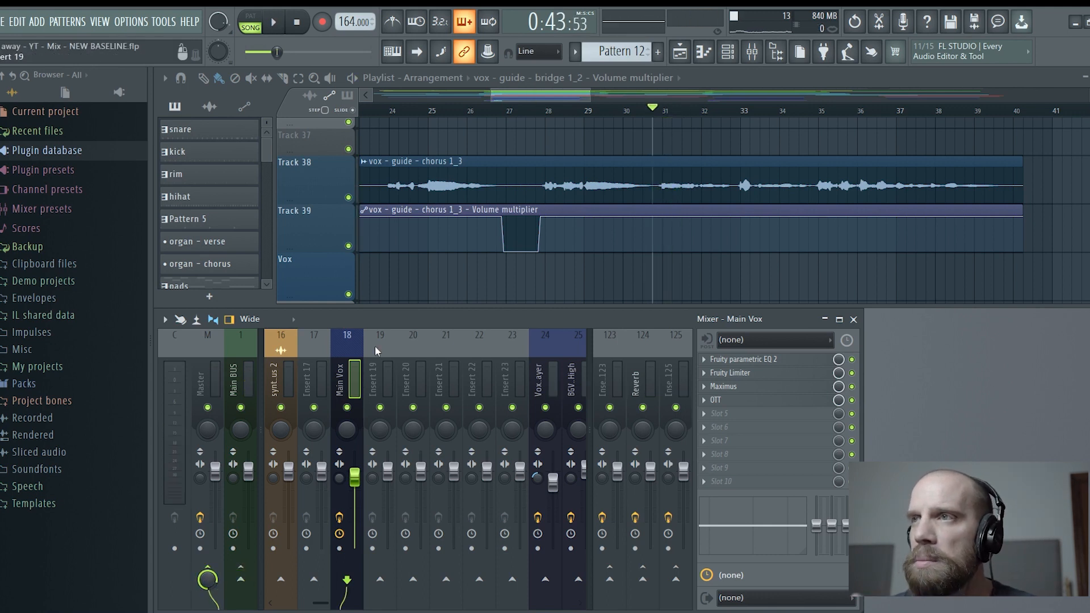
{"action": "left_click", "coordinate": [374, 347]}
{"action": "left_click", "coordinate": [706, 358]}
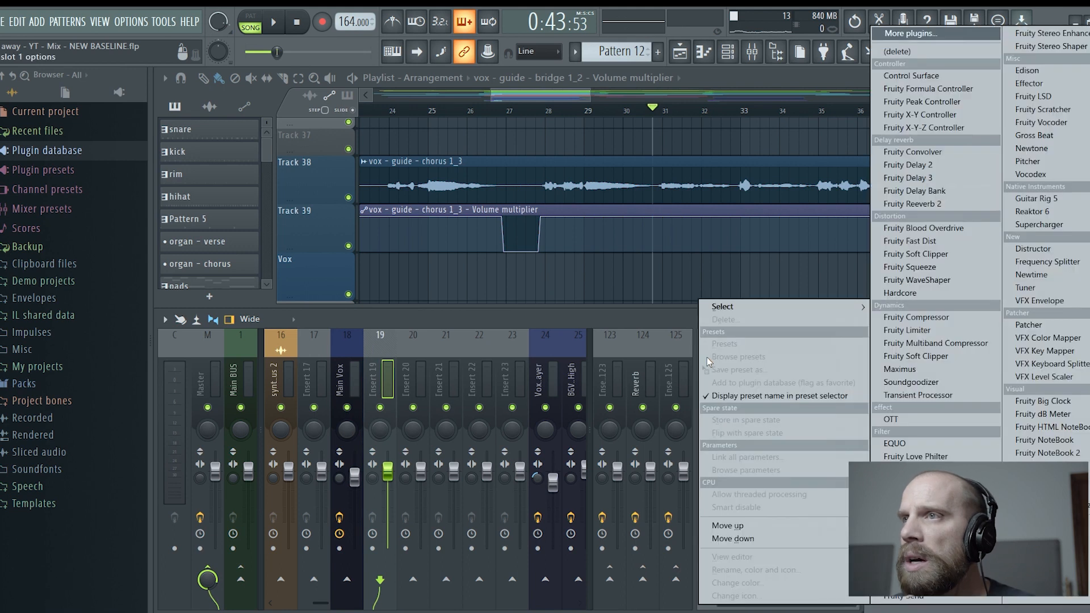
{"action": "mouse_move", "coordinate": [727, 307]}
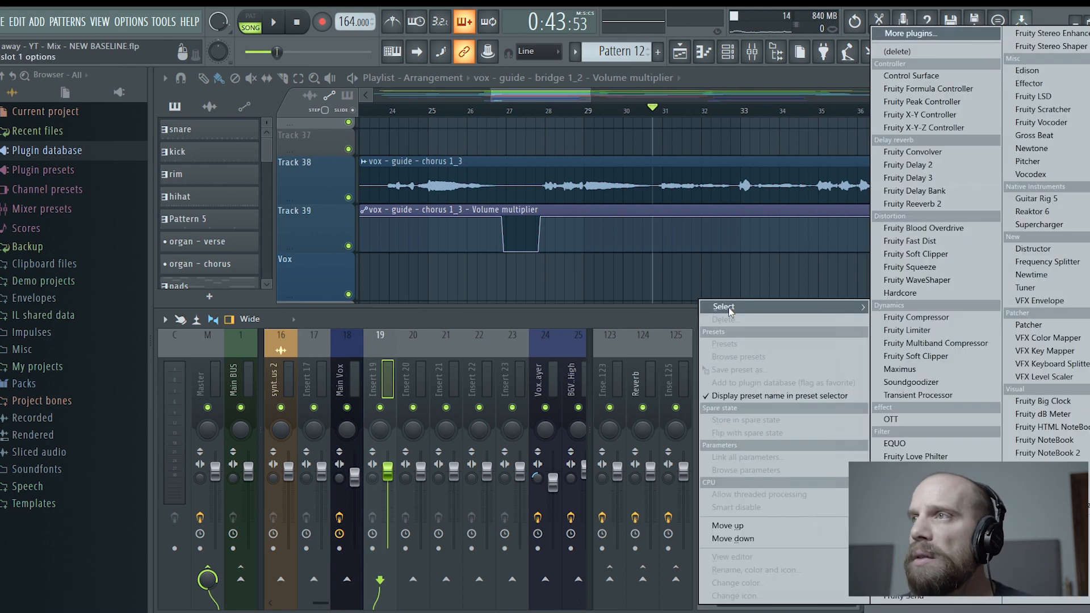
{"action": "left_click", "coordinate": [907, 154]}
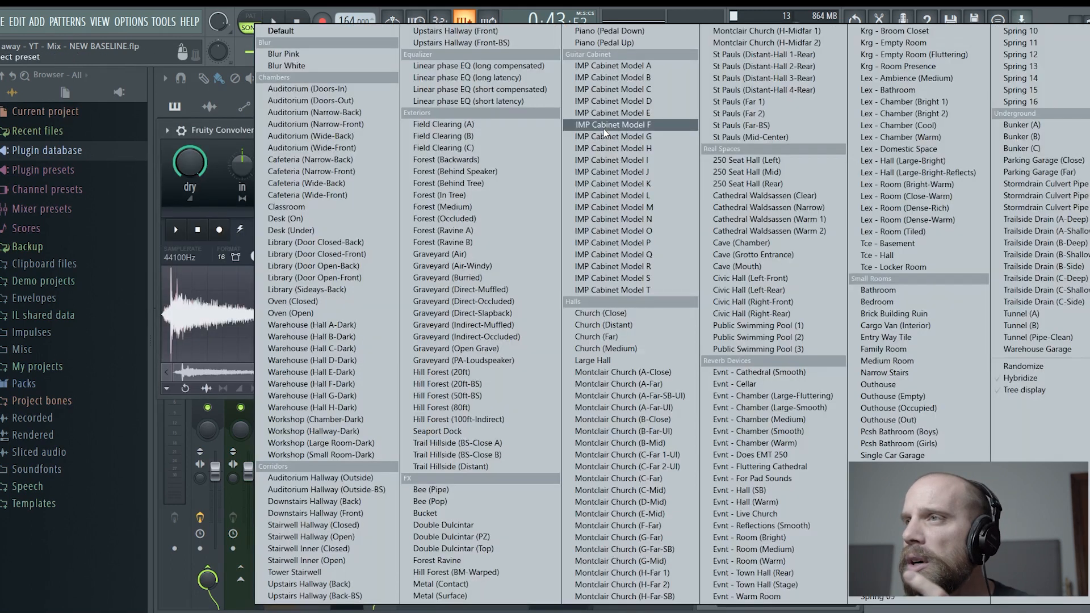
{"action": "left_click", "coordinate": [602, 130]}
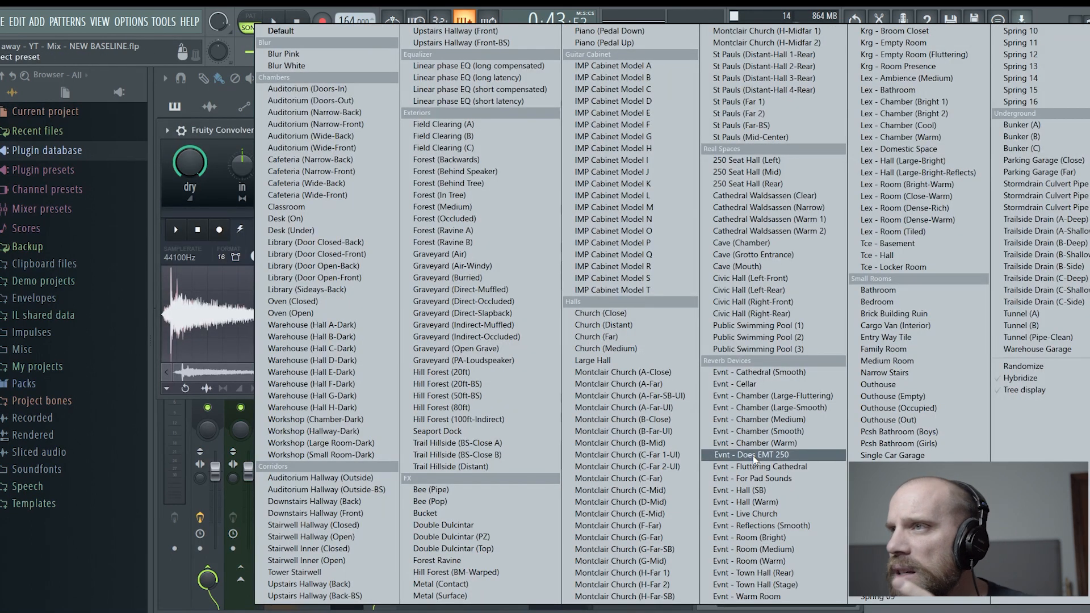
{"action": "left_click", "coordinate": [753, 455]}
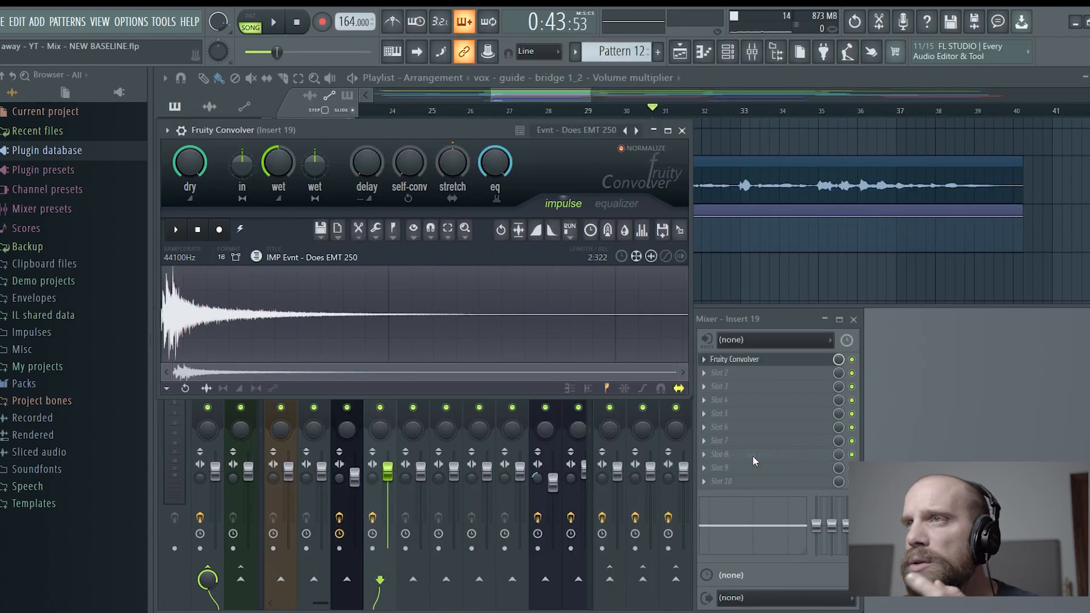
- Rename mixer track Insert 19 as SM RVB
{"action": "left_click", "coordinate": [378, 417]}
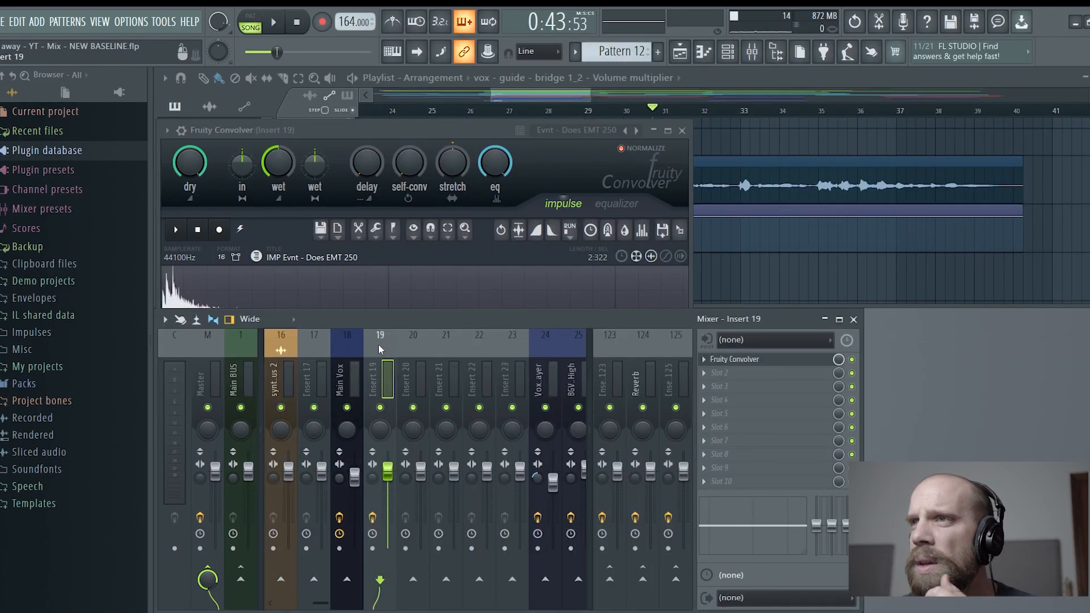
{"action": "middle_click", "coordinate": [379, 345]}
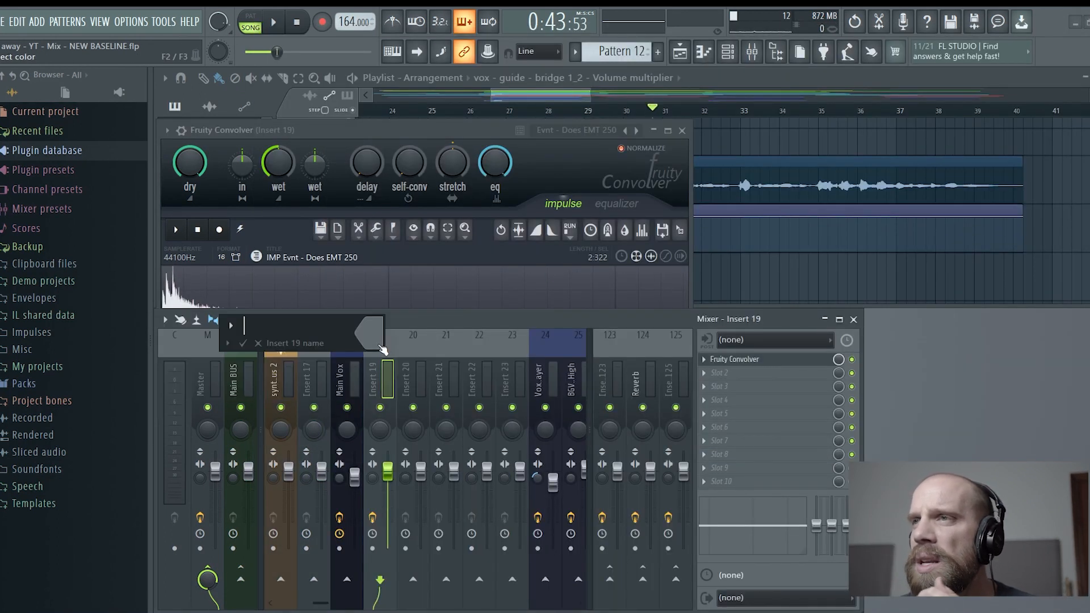
{"action": "type", "text": "SM RVB"}
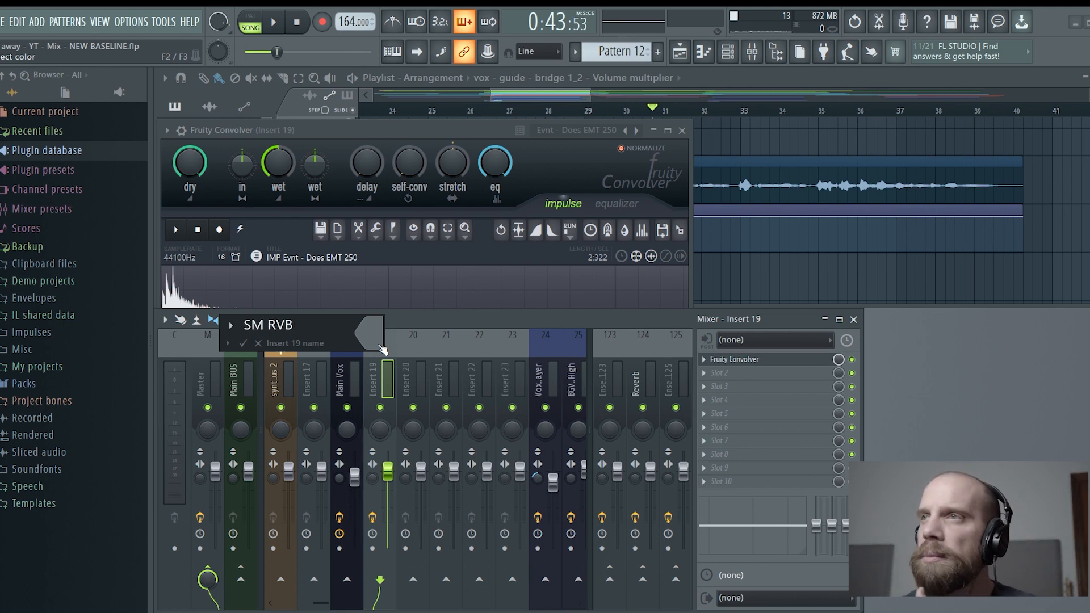
{"action": "key", "text": "Return"}
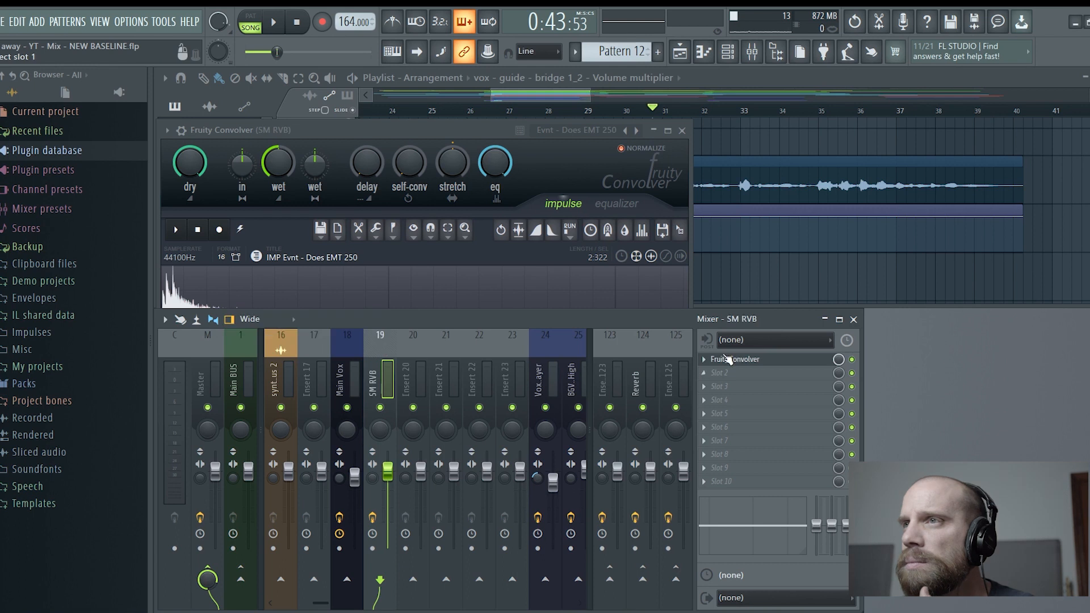
- Send Main Vox to the SM RVB track and set the send level to about 77% during playback
{"action": "left_click", "coordinate": [346, 338]}
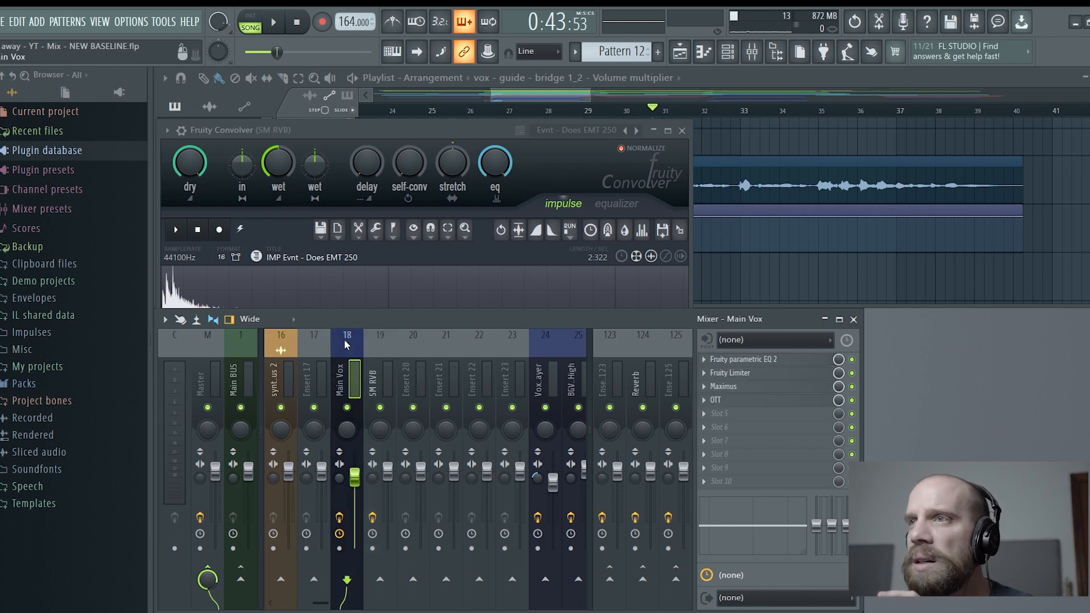
{"action": "left_click", "coordinate": [380, 579]}
{"action": "scroll", "coordinate": [381, 578], "scroll_direction": "down", "scroll_amount": 4}
{"action": "key", "text": "space"}
{"action": "left_click_drag", "start_coordinate": [381, 579], "coordinate": [382, 608]}
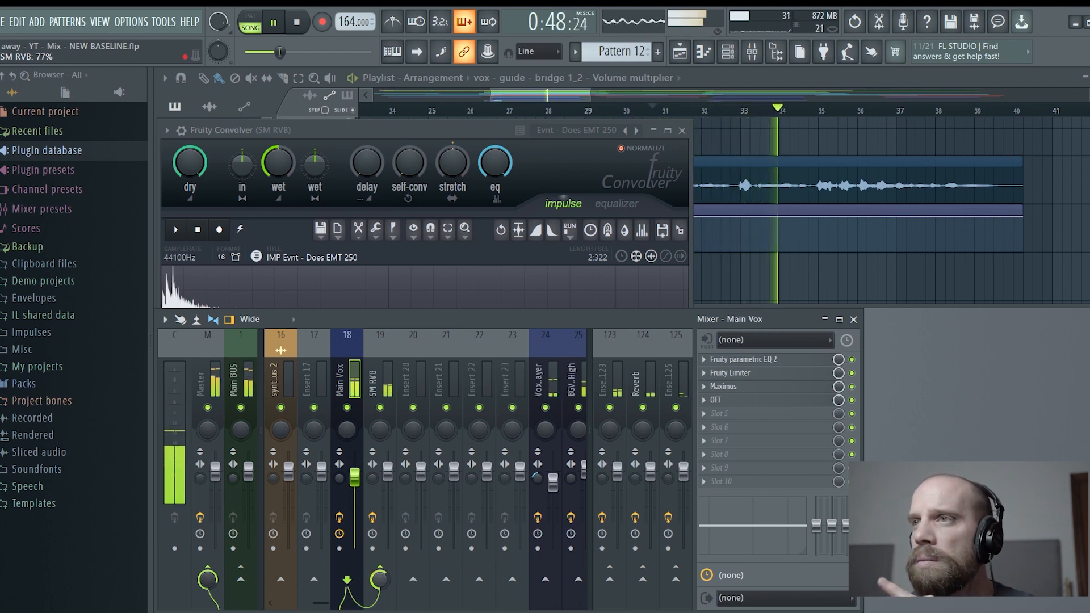
{"action": "key", "text": "space"}
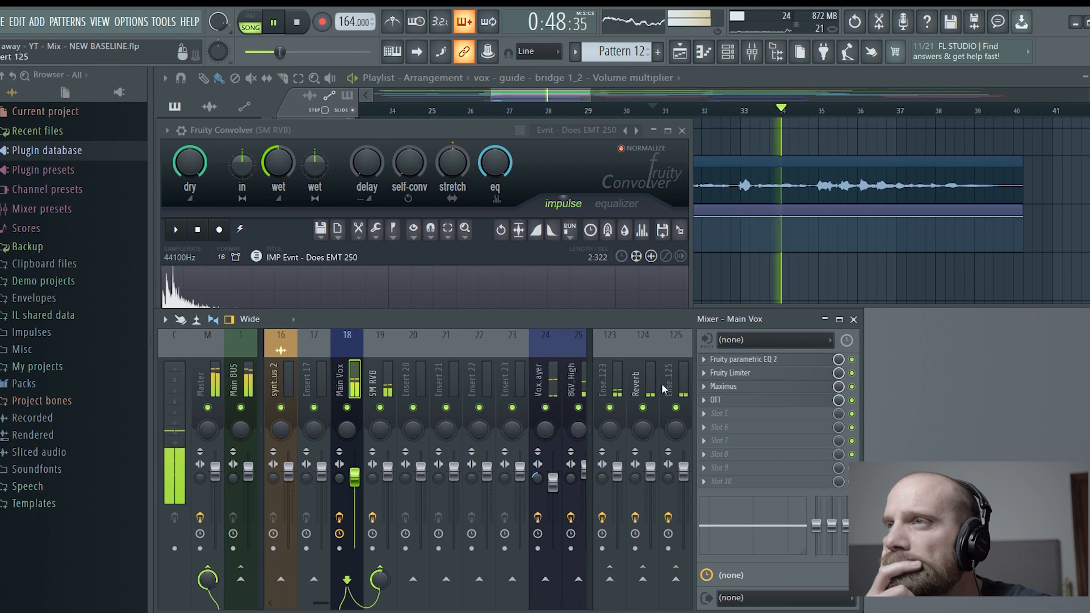
- Open Fruity Convolver on the SM RVB track and raise its wet level while the song plays
{"action": "left_click", "coordinate": [383, 345]}
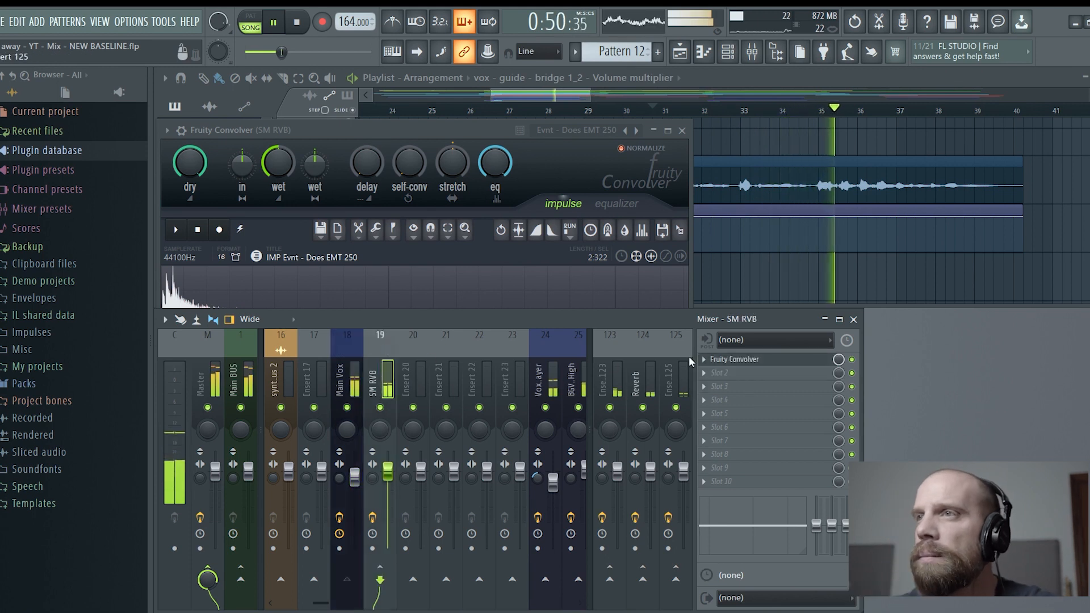
{"action": "left_click", "coordinate": [734, 359]}
{"action": "left_click", "coordinate": [734, 358]}
{"action": "key", "text": "space"}
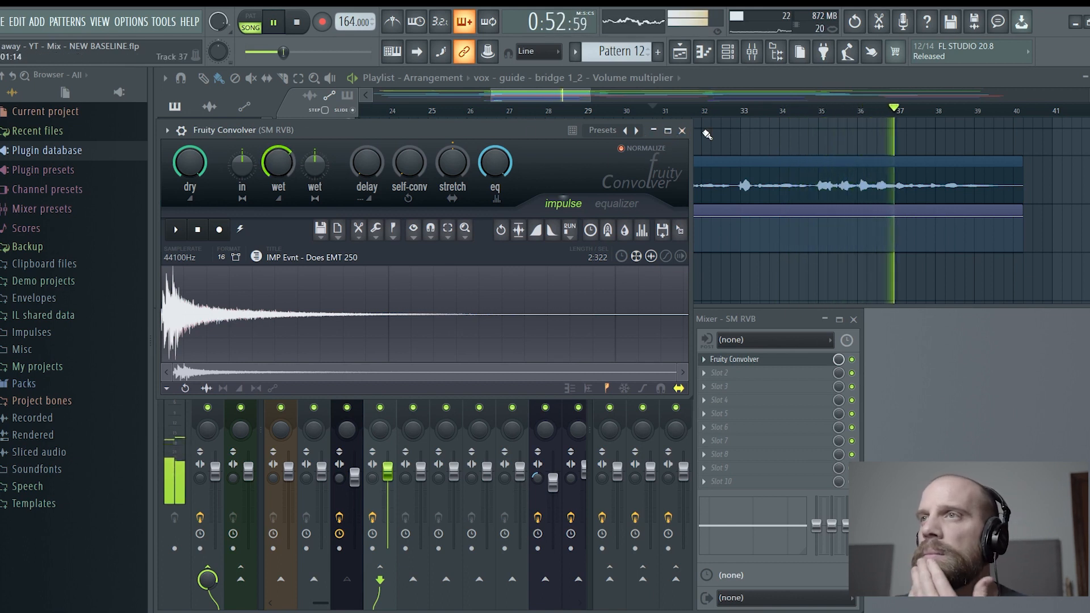
- Reduce the Main Vox send to SM RVB to about 67% and play the song to hear it
{"action": "left_click", "coordinate": [722, 321]}
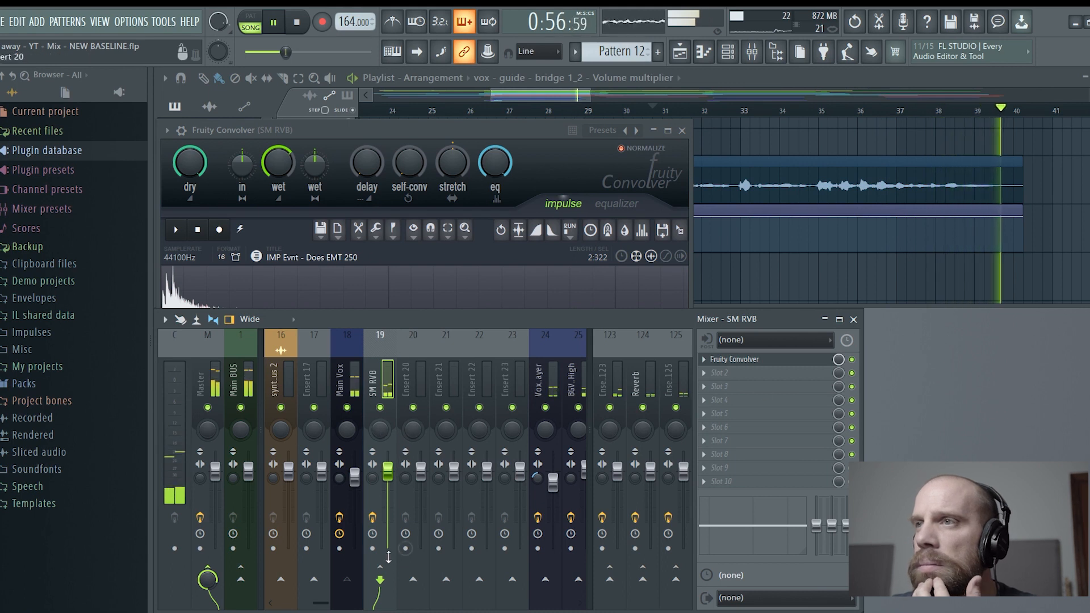
{"action": "left_click", "coordinate": [339, 364]}
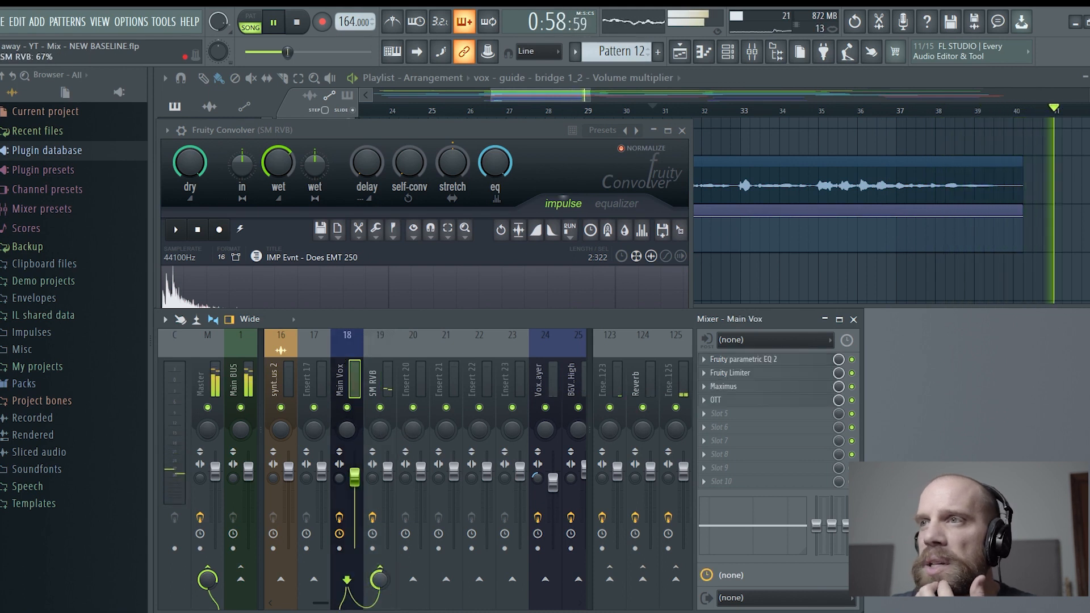
{"action": "key", "text": "space"}
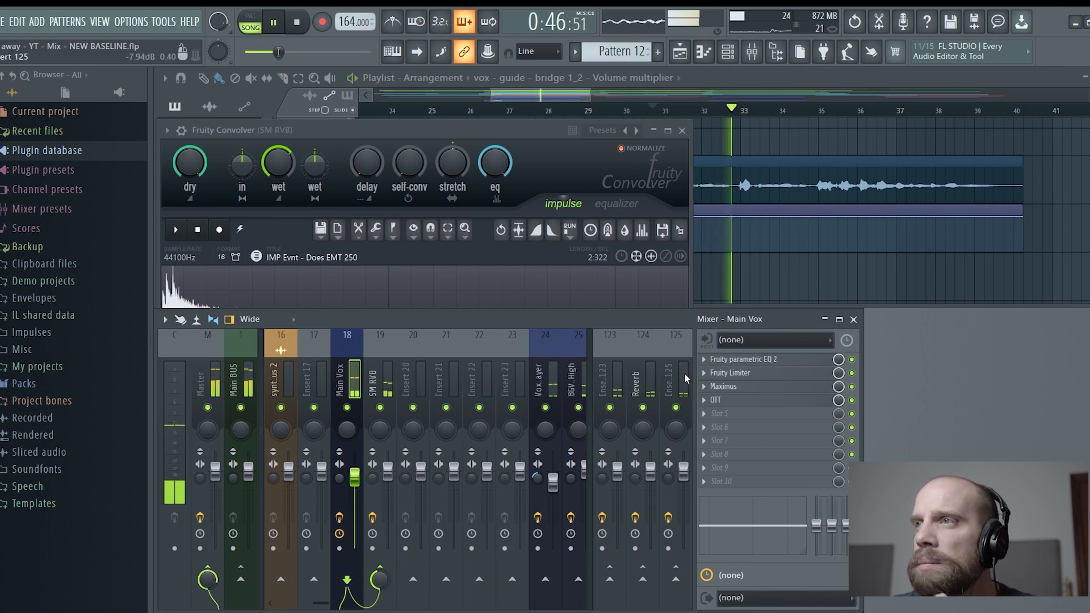
- Add Fruity parametric EQ 2 to SM RVB's second slot, pulling band 7 fully down at about 6471 Hz and band 1 at about 193 Hz
{"action": "left_click", "coordinate": [375, 378]}
{"action": "left_click", "coordinate": [706, 373]}
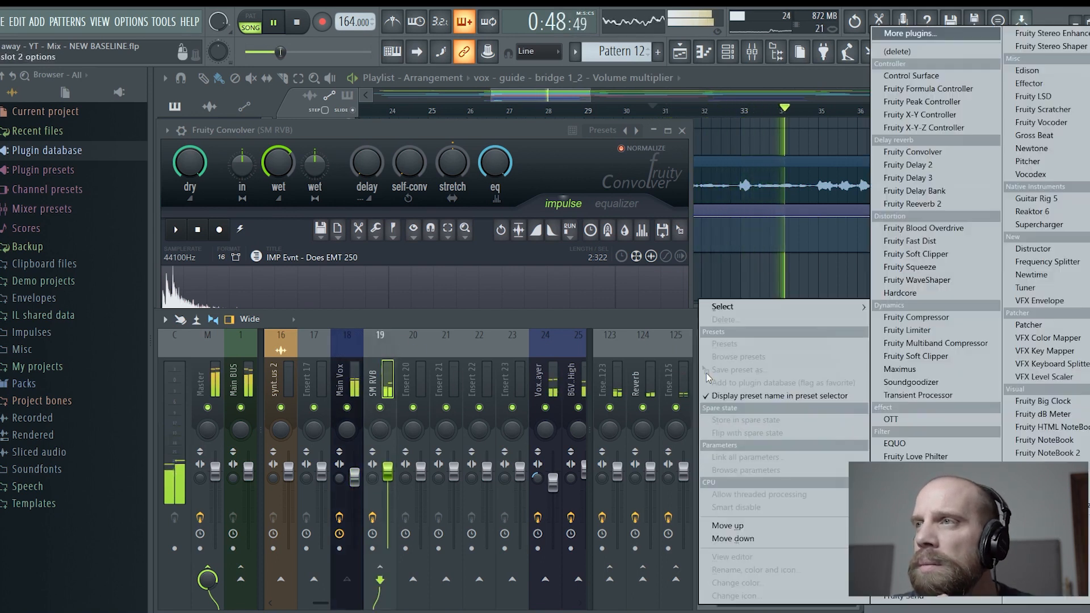
{"action": "mouse_move", "coordinate": [732, 306]}
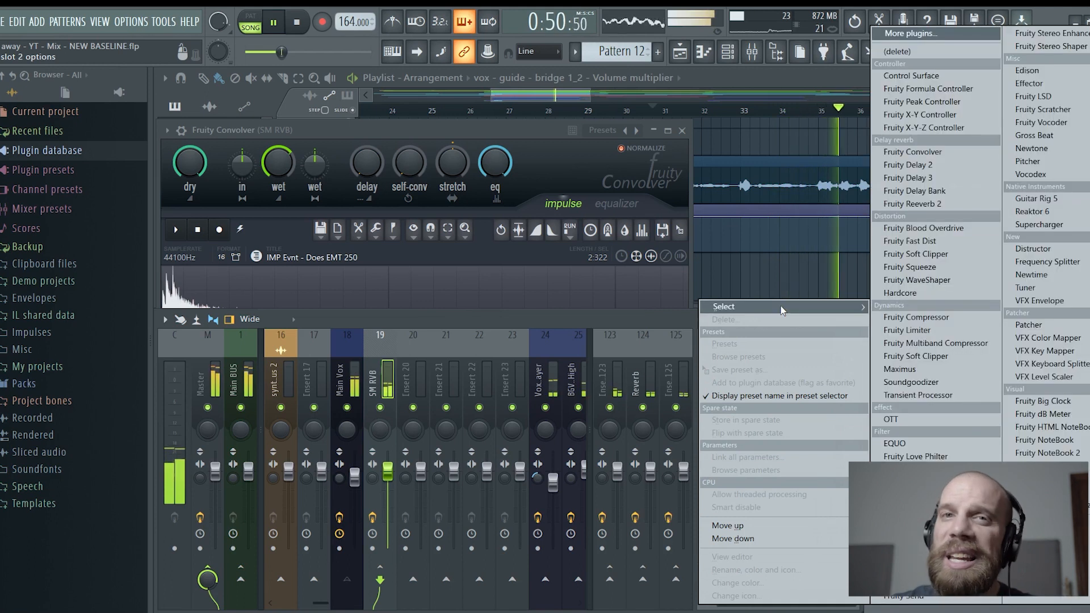
{"action": "left_click", "coordinate": [931, 482]}
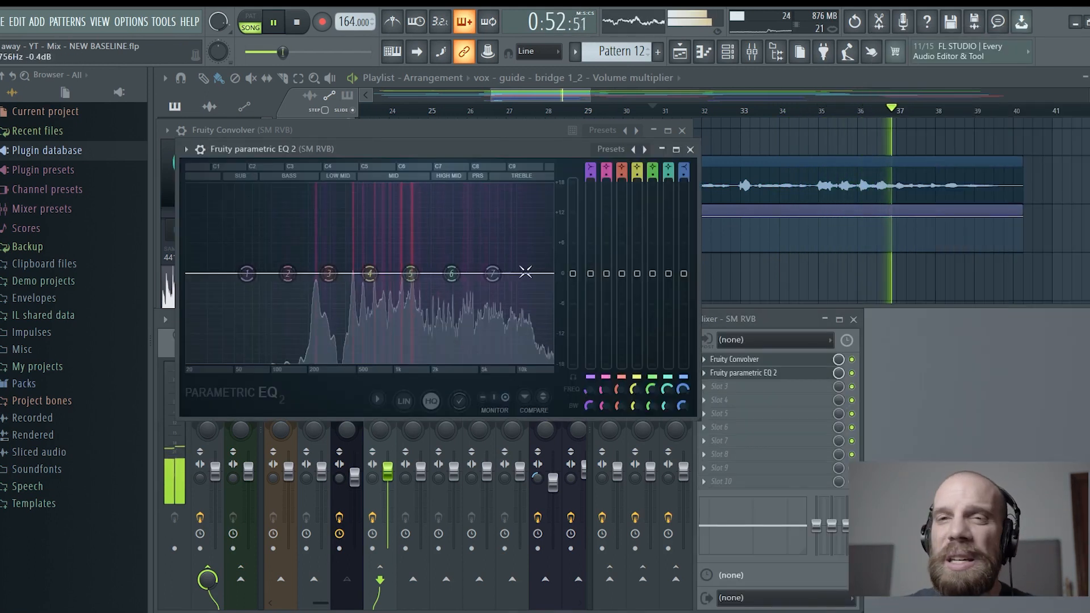
{"action": "left_click_drag", "start_coordinate": [492, 274], "coordinate": [506, 365]}
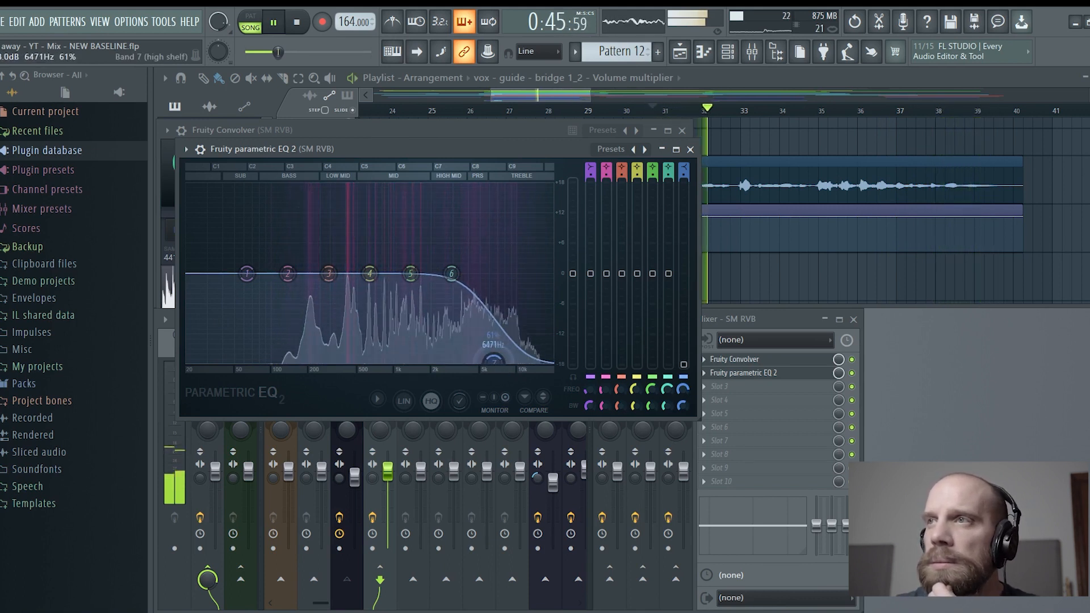
{"action": "left_click_drag", "start_coordinate": [247, 273], "coordinate": [306, 361]}
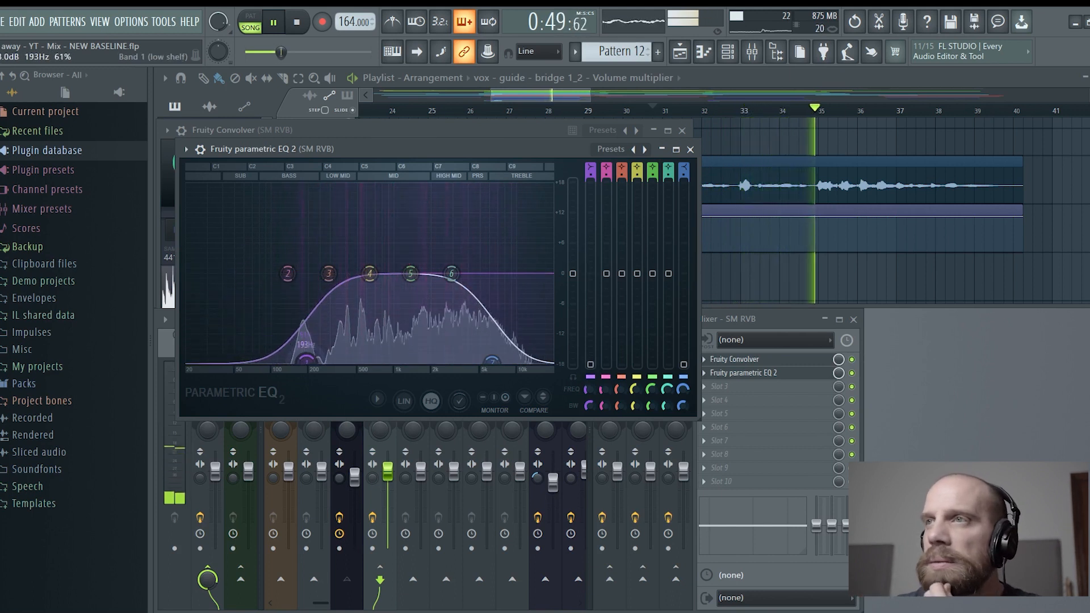
- Dip EQ band 4 slightly and band 6 by about 2.6 dB near 3248 Hz on SM RVB, stop playback and close both plugin windows
{"action": "mouse_move", "coordinate": [369, 274]}
{"action": "left_mouse_down"}
{"action": "mouse_move", "coordinate": [354, 215]}
{"action": "mouse_move", "coordinate": [363, 289]}
{"action": "left_mouse_up"}
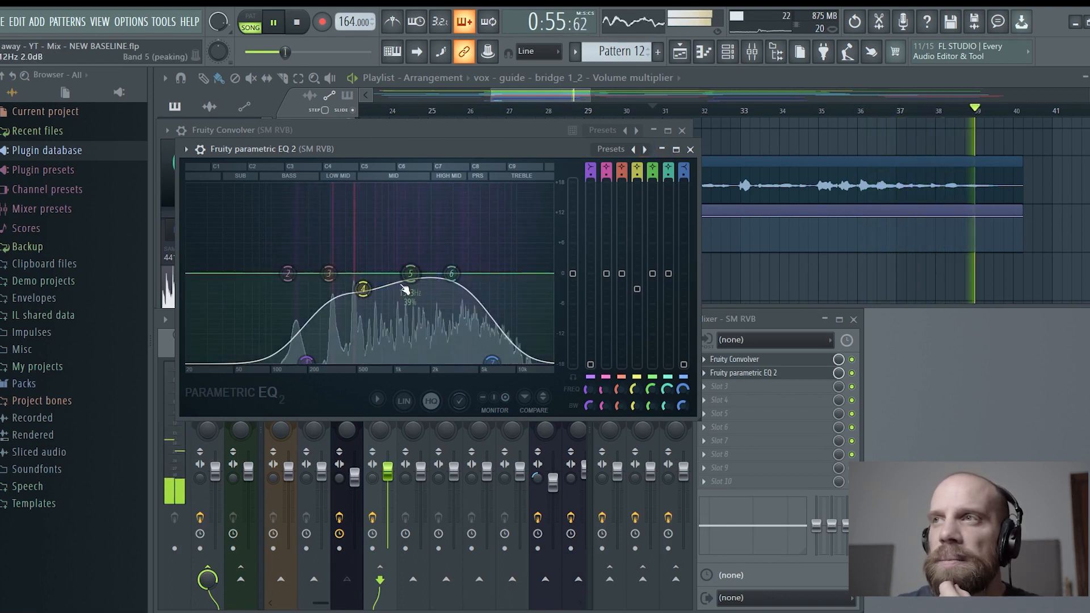
{"action": "left_click_drag", "start_coordinate": [452, 274], "coordinate": [456, 287]}
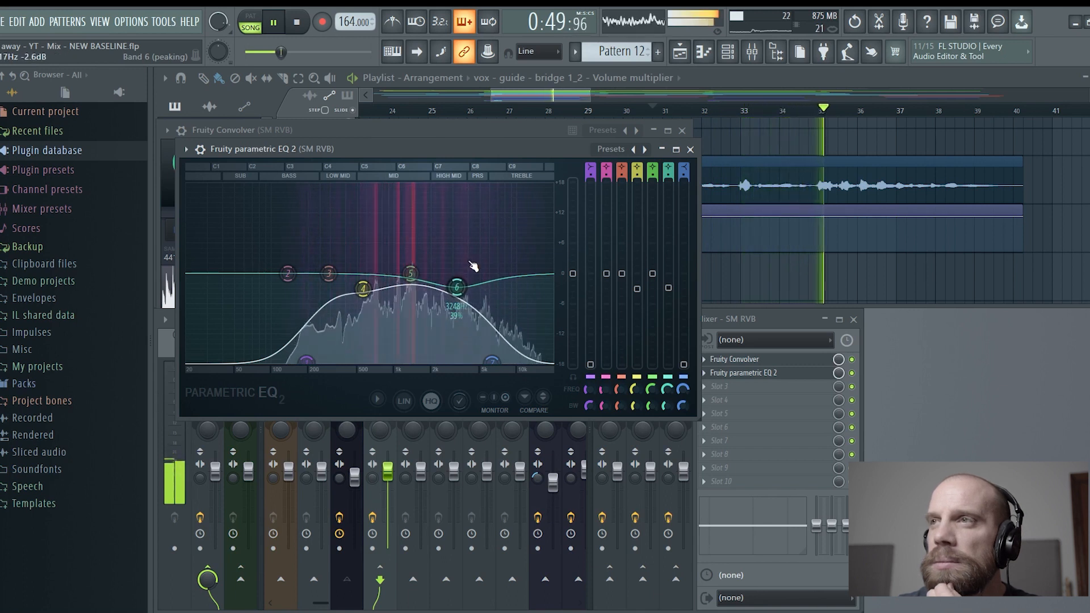
{"action": "key", "text": "space"}
{"action": "left_click", "coordinate": [690, 149]}
{"action": "left_click", "coordinate": [682, 131]}
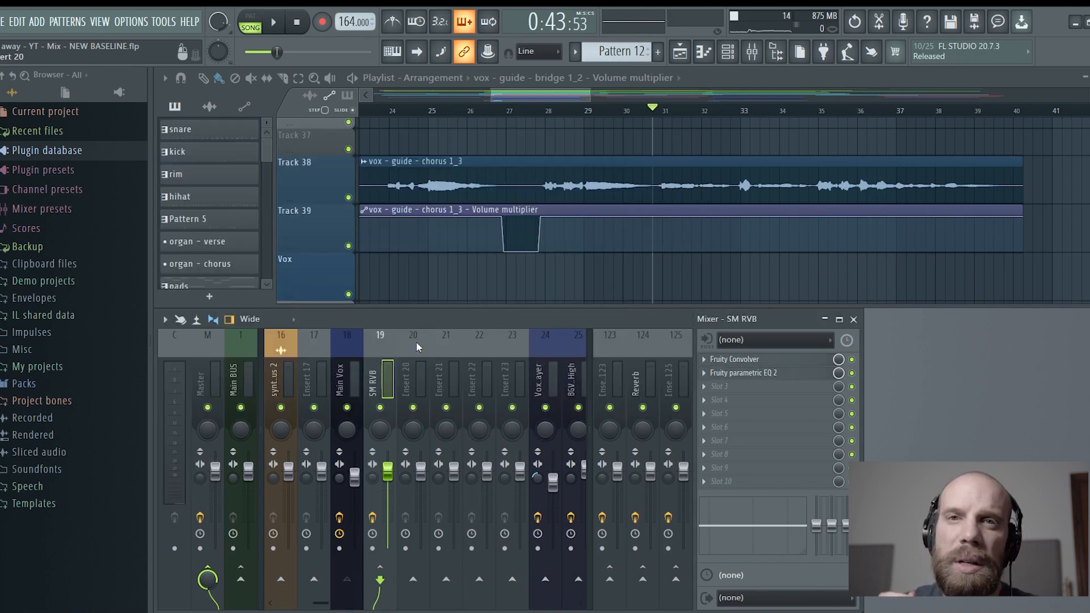
- Load Fruity Convolver into the first slot of mixer track 20 with the Cathedral Waldsassen (Warm 1) preset and close its window
{"action": "left_click", "coordinate": [352, 348]}
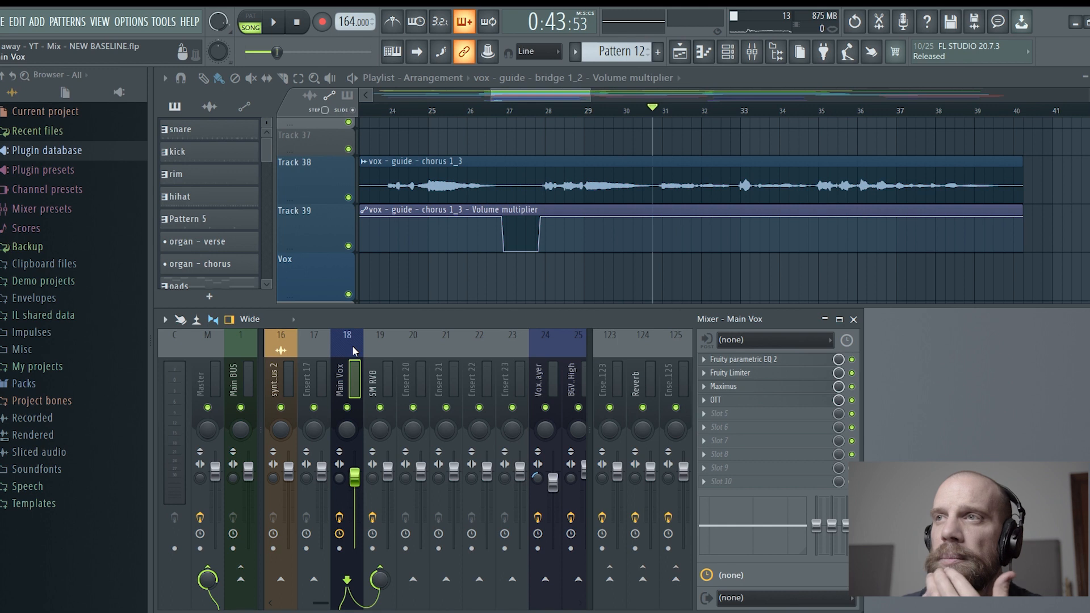
{"action": "left_click", "coordinate": [414, 347]}
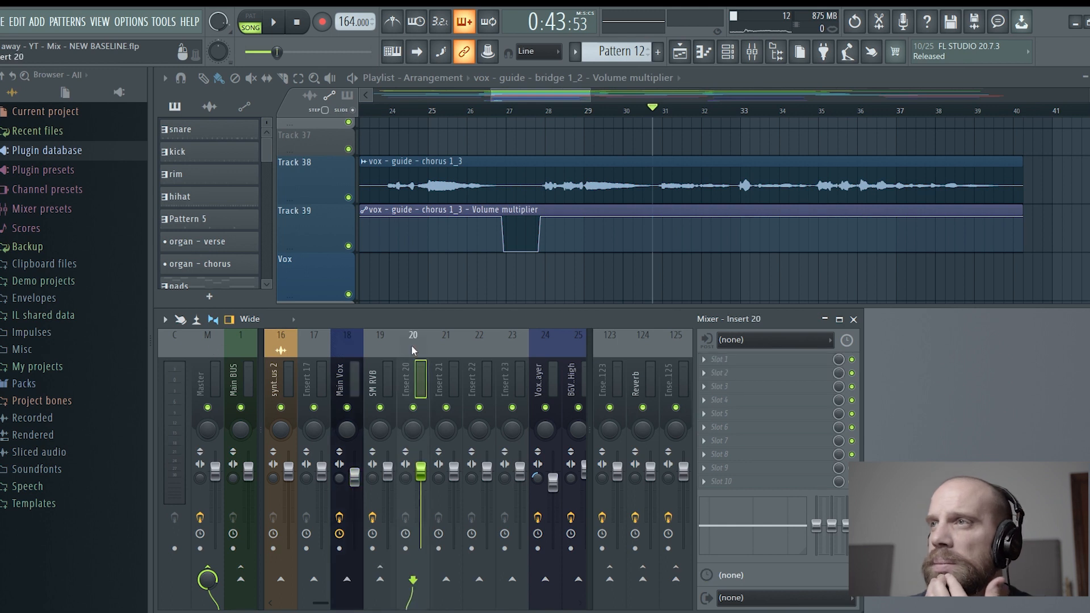
{"action": "left_click", "coordinate": [709, 359]}
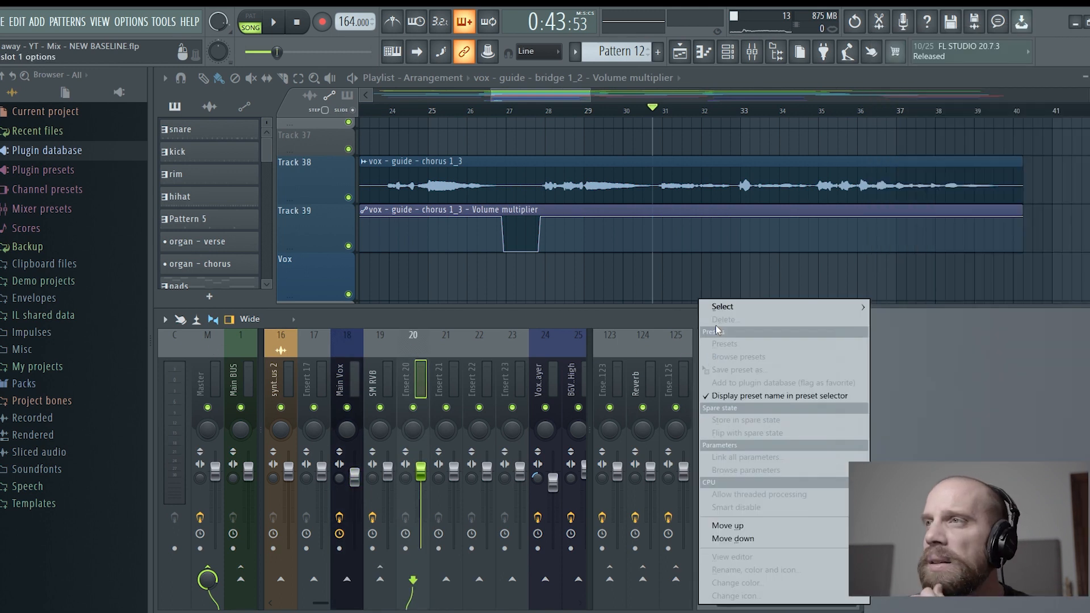
{"action": "mouse_move", "coordinate": [722, 307]}
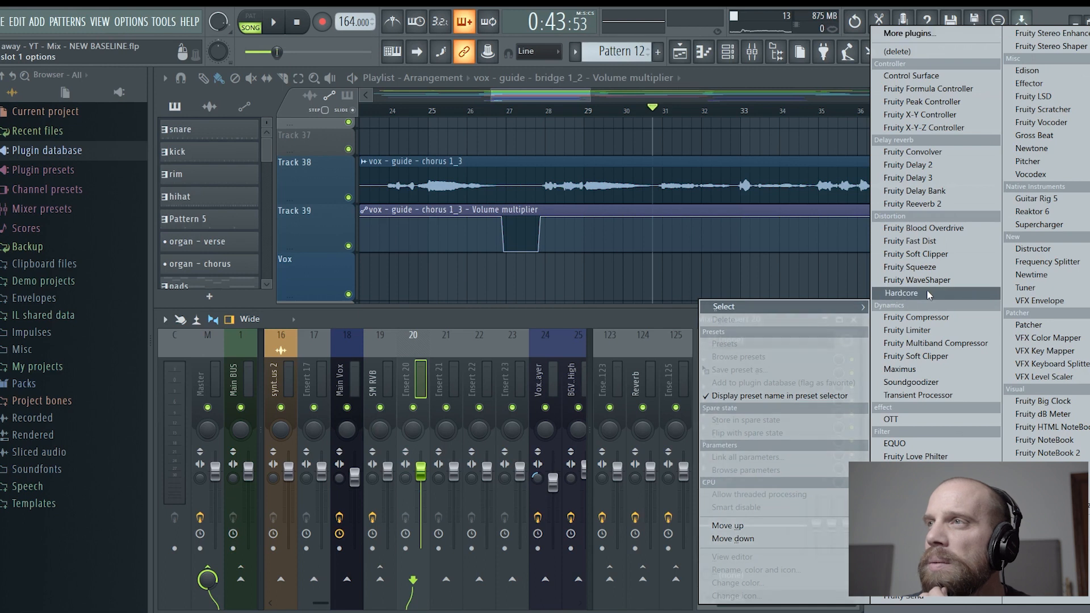
{"action": "left_click", "coordinate": [920, 152]}
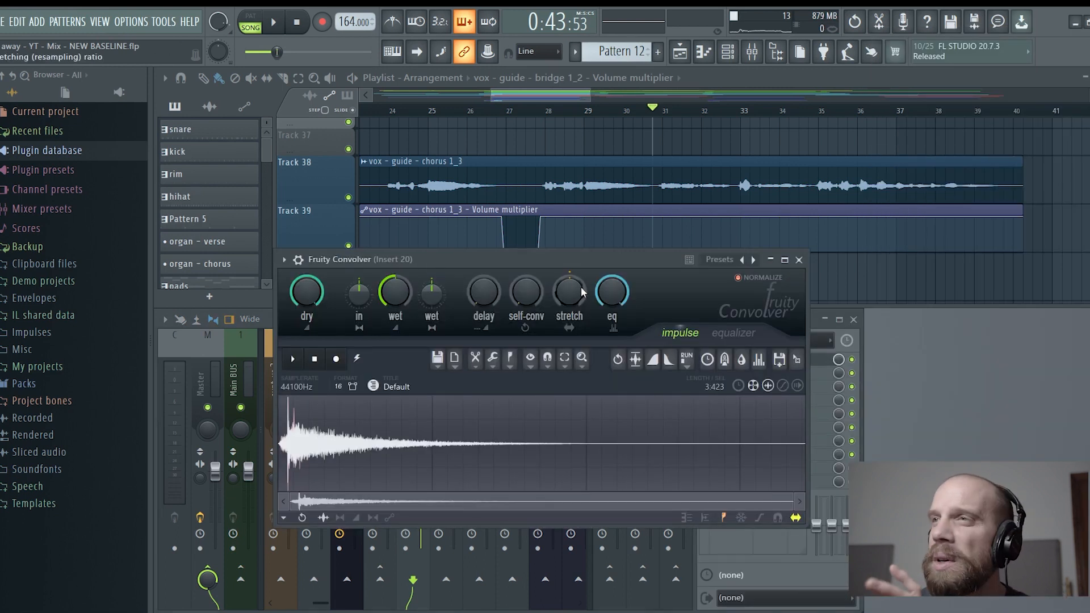
{"action": "left_click", "coordinate": [720, 260]}
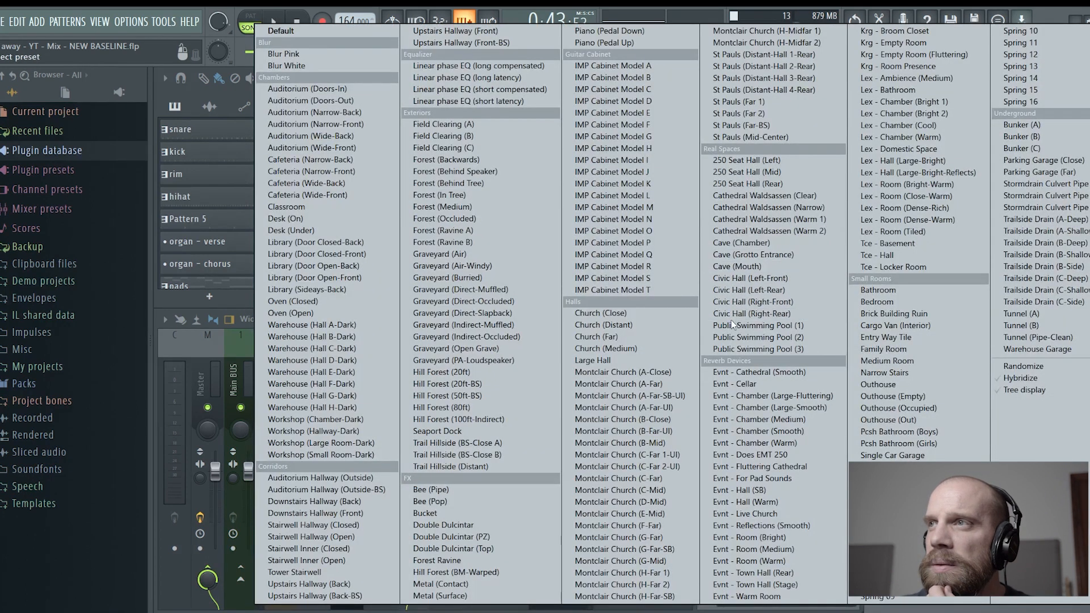
{"action": "left_click", "coordinate": [768, 219]}
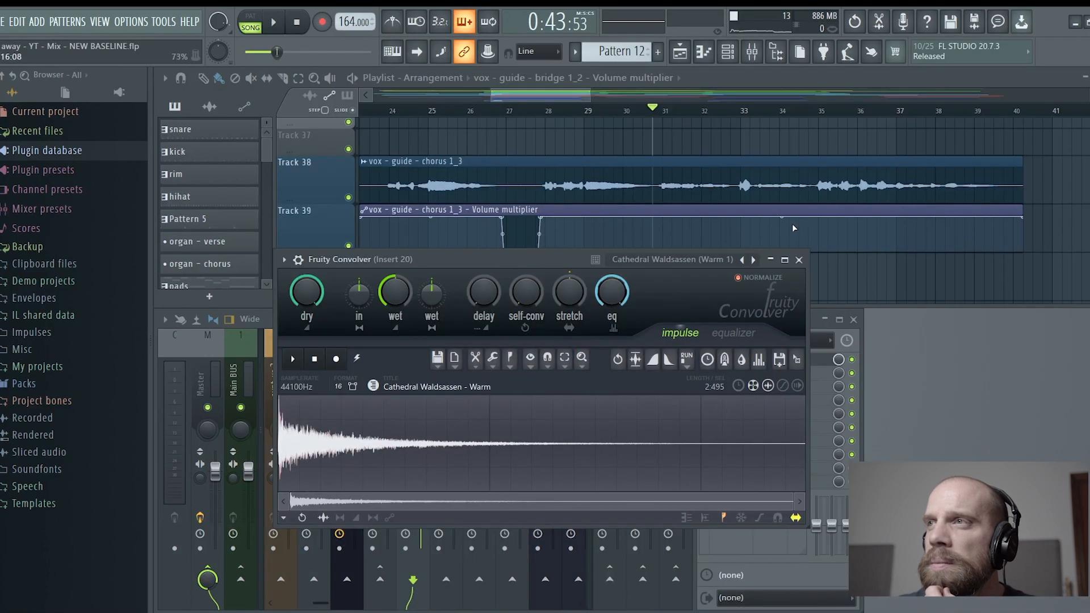
{"action": "left_click", "coordinate": [799, 260]}
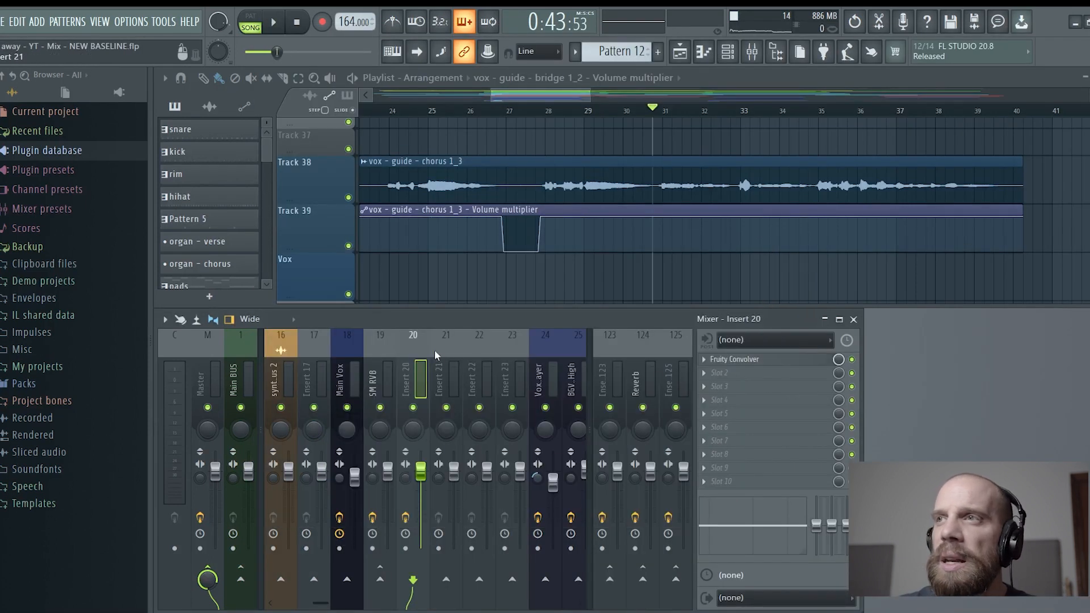
- Rename mixer track 20 as LG RVB and send Main Vox to it at about 69% during playback
{"action": "double_click", "coordinate": [411, 376]}
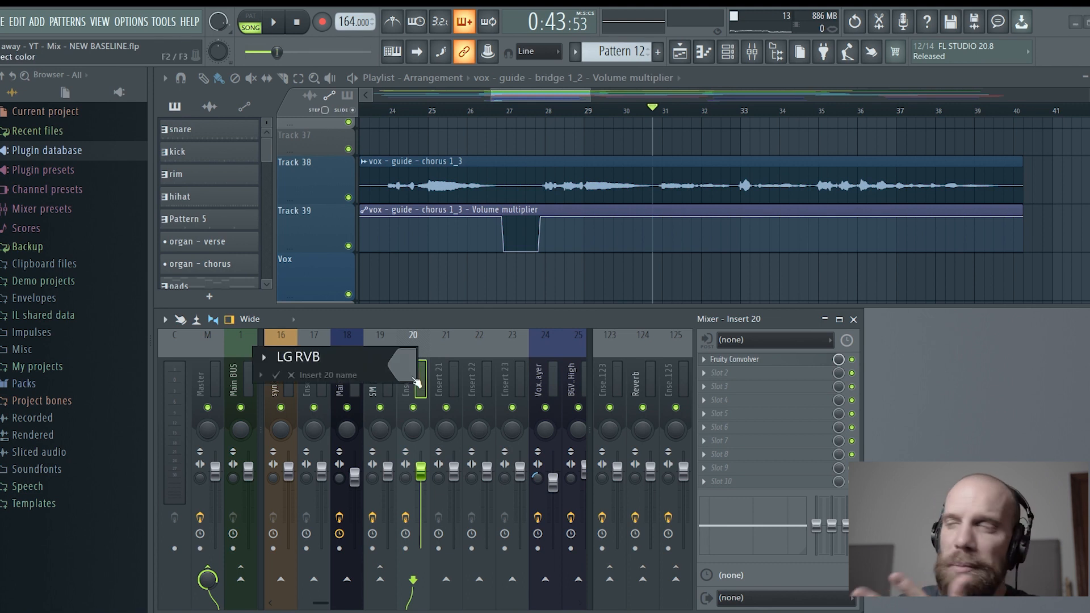
{"action": "key", "text": "Return"}
{"action": "left_click", "coordinate": [347, 379]}
{"action": "mouse_move", "coordinate": [413, 580]}
{"action": "left_mouse_down"}
{"action": "mouse_move", "coordinate": [413, 601]}
{"action": "mouse_move", "coordinate": [412, 569]}
{"action": "left_mouse_up"}
{"action": "key", "text": "space"}
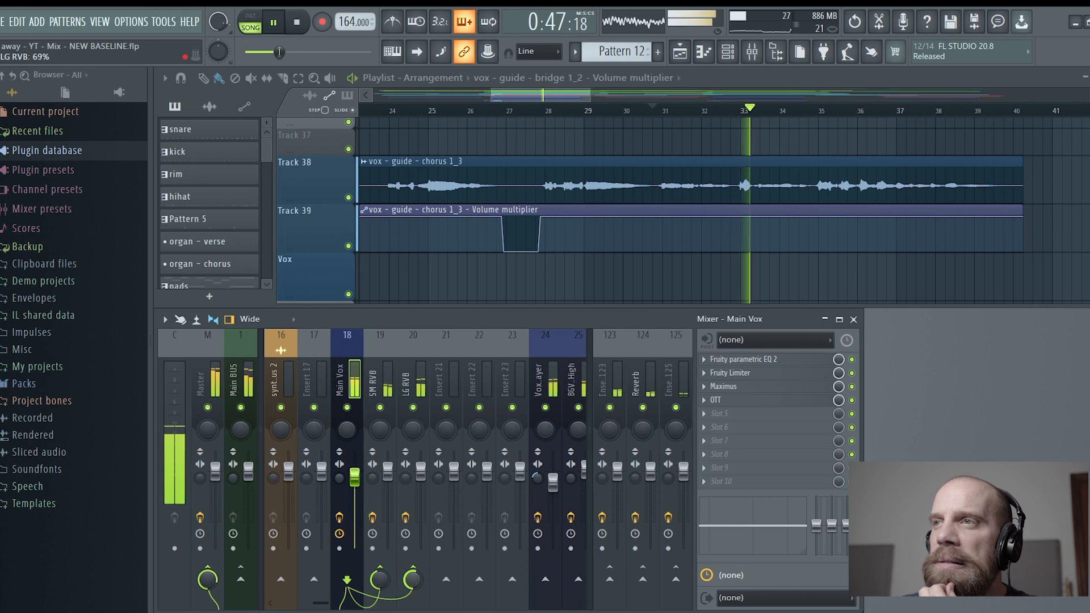
- Raise the wet level of LG RVB's Fruity Convolver during playback and move its window clear of the mixer
{"action": "left_click", "coordinate": [413, 379]}
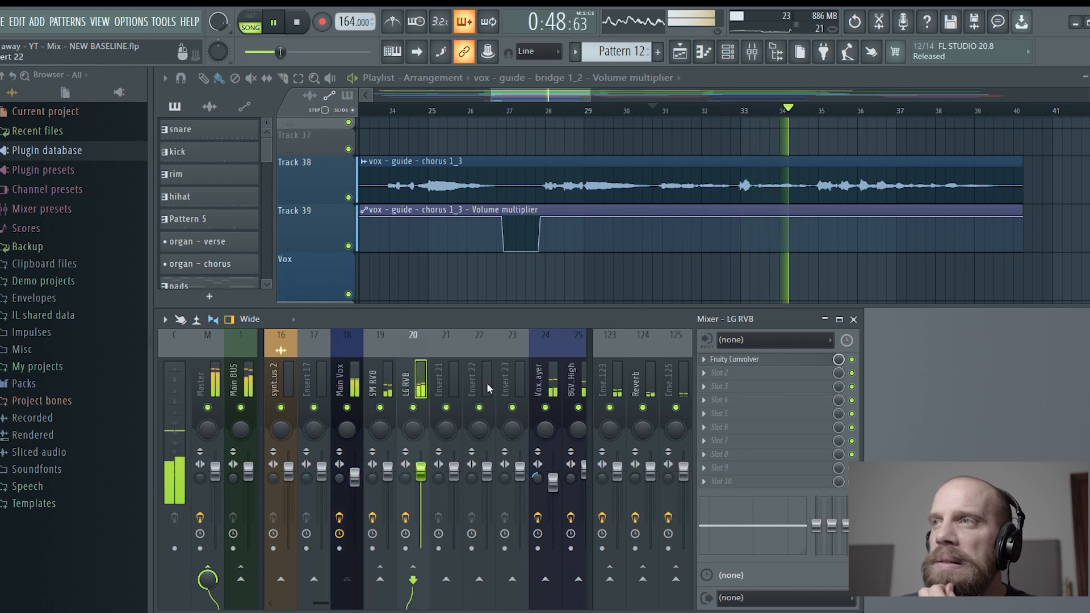
{"action": "left_click", "coordinate": [714, 360]}
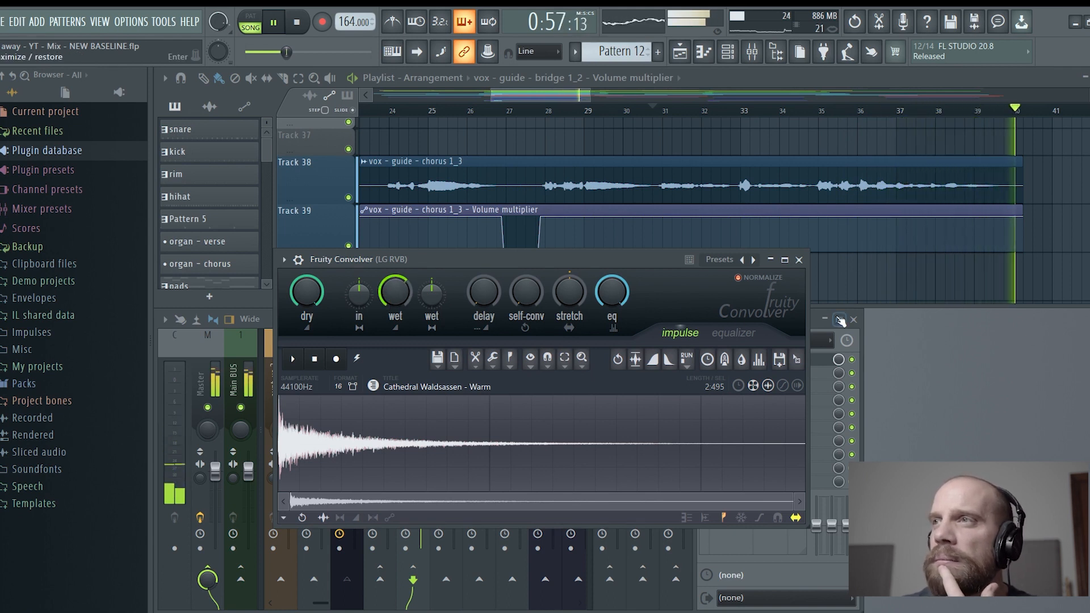
{"action": "left_click_drag", "start_coordinate": [643, 260], "coordinate": [739, 170]}
{"action": "key", "text": "space"}
{"action": "left_click", "coordinate": [358, 325]}
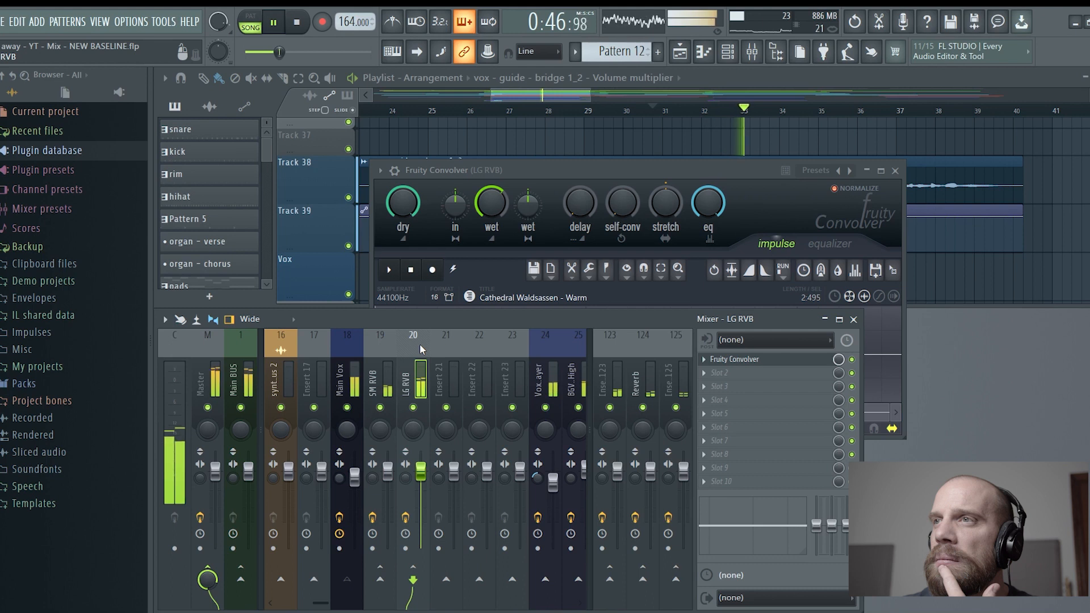
{"action": "left_click", "coordinate": [348, 352]}
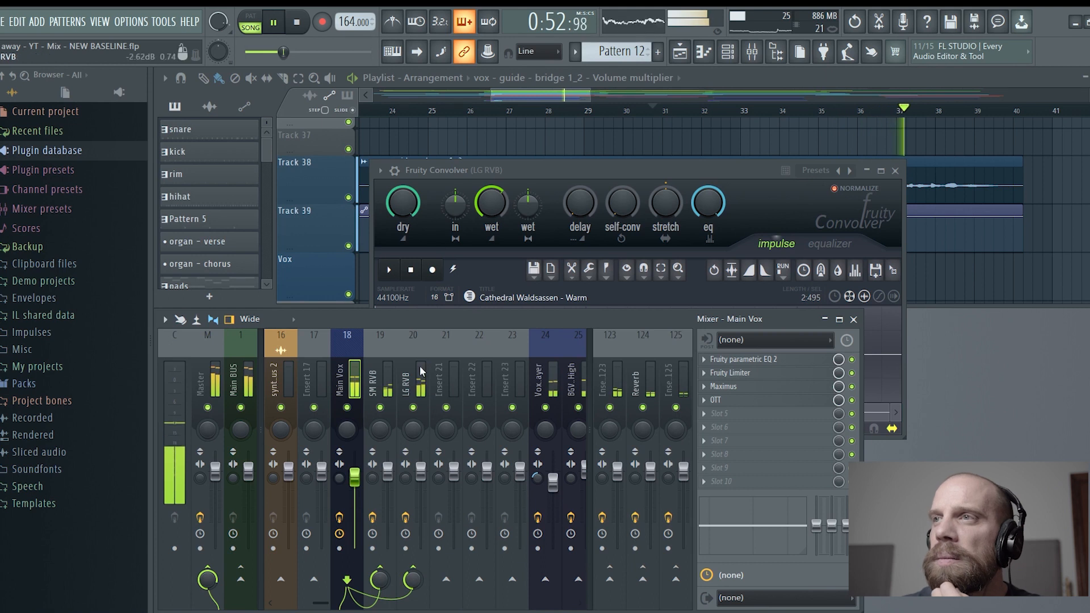
- Add Fruity parametric EQ 2 to the second slot of LG RVB and restart song playback
{"action": "left_click", "coordinate": [411, 346]}
{"action": "left_click", "coordinate": [707, 375]}
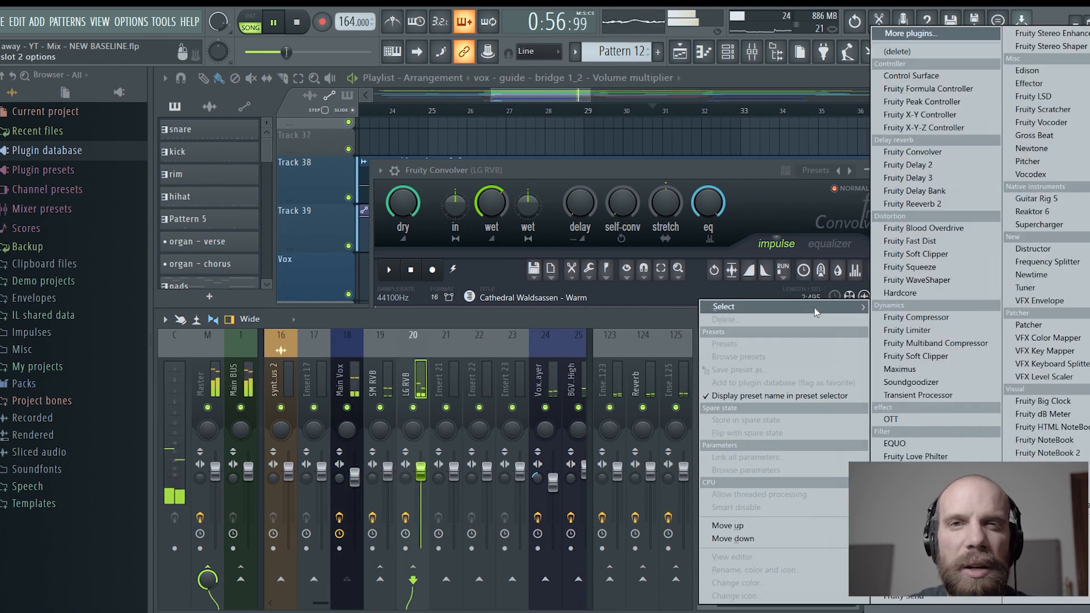
{"action": "left_click", "coordinate": [920, 470]}
{"action": "key", "text": "space"}
{"action": "key", "text": "space"}
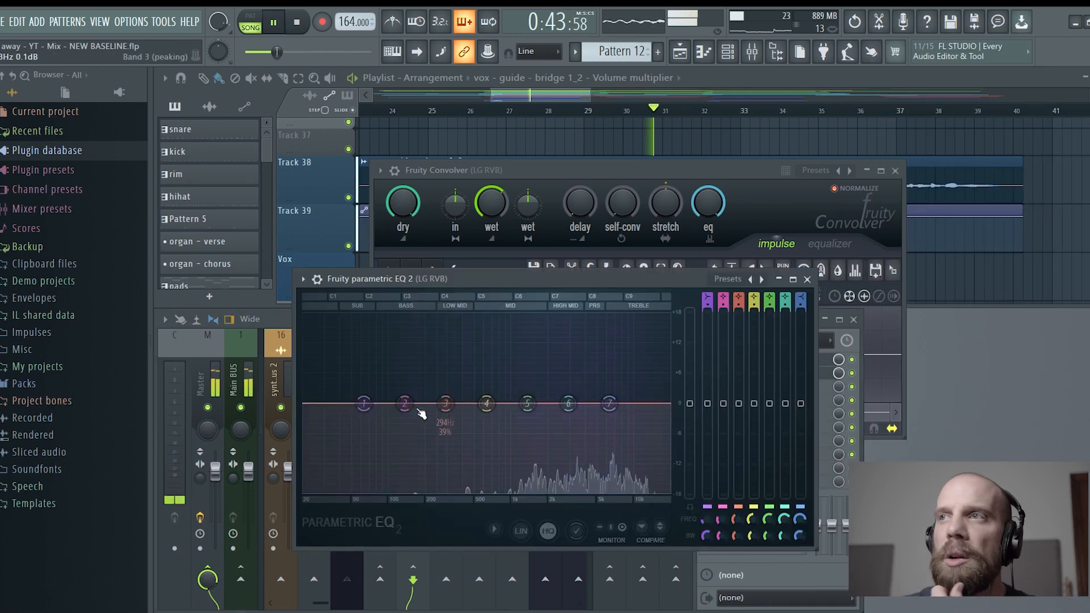
- Pull LG RVB's EQ band 1 fully down at about 194 Hz, cut high band 7, shift band 4 lower, and slightly dip bands 5 and 6
{"action": "left_click_drag", "start_coordinate": [363, 404], "coordinate": [429, 489]}
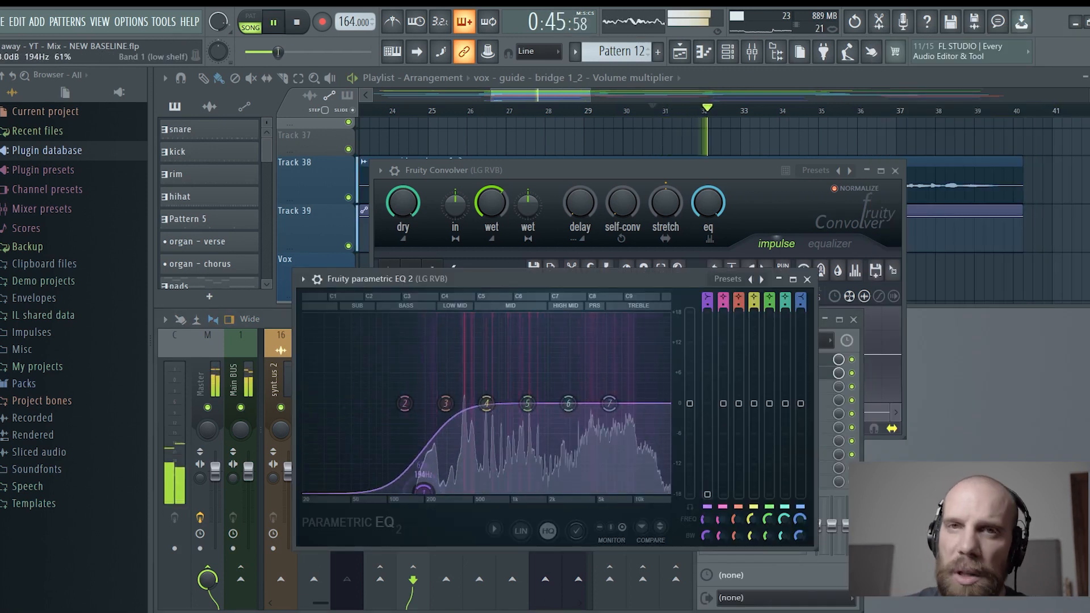
{"action": "left_click_drag", "start_coordinate": [622, 395], "coordinate": [623, 431]}
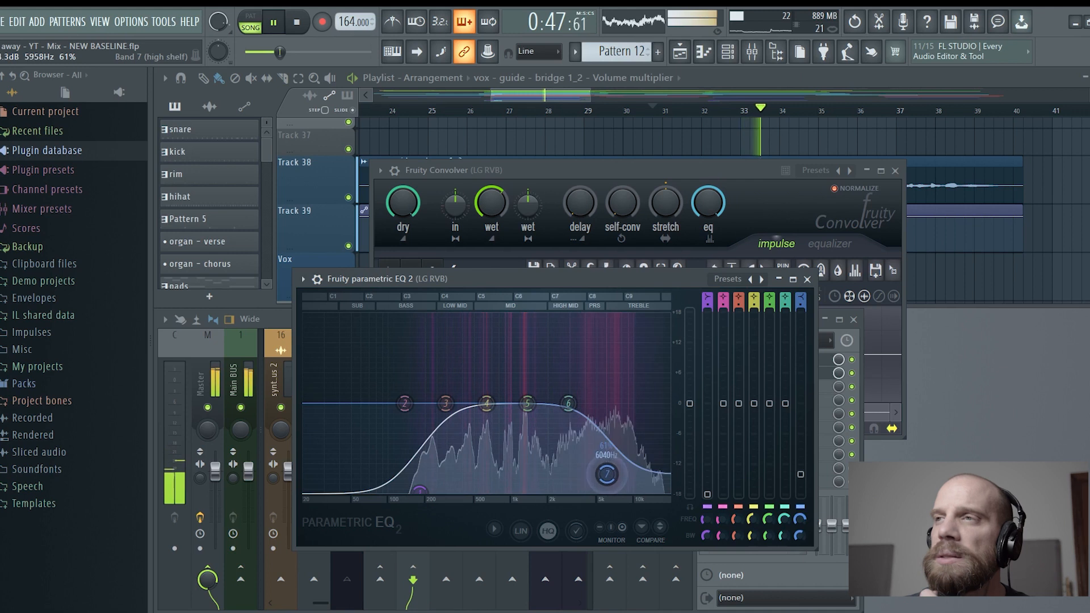
{"action": "left_click_drag", "start_coordinate": [527, 404], "coordinate": [466, 401]}
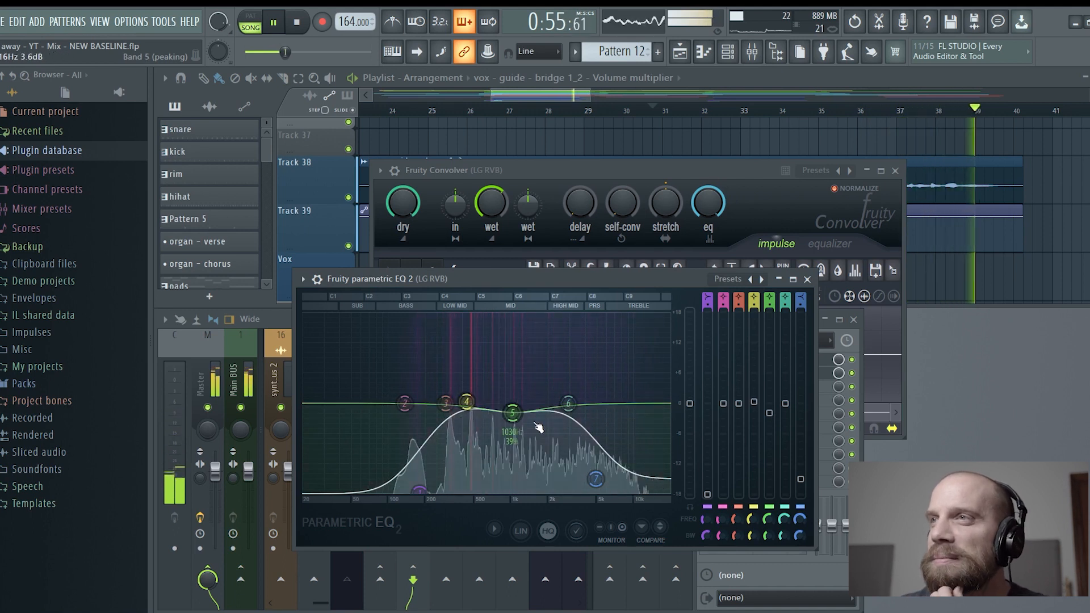
{"action": "left_click_drag", "start_coordinate": [568, 403], "coordinate": [506, 413]}
{"action": "key", "text": "space"}
{"action": "key", "text": "space"}
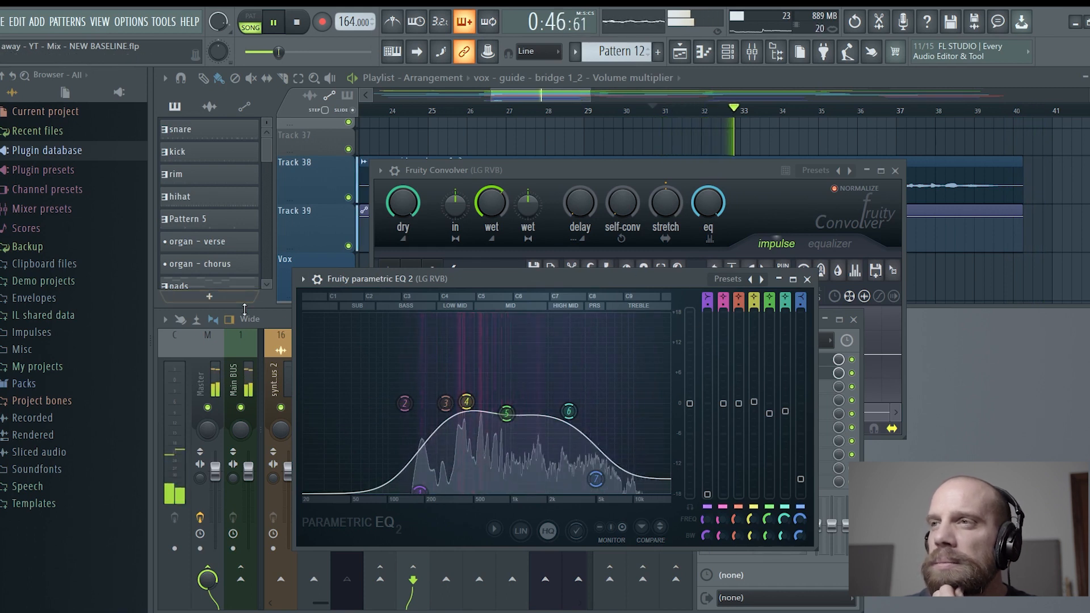
- Stop playback and load Fruity delay 2 into the first slot of mixer track 21
{"action": "left_click", "coordinate": [280, 321]}
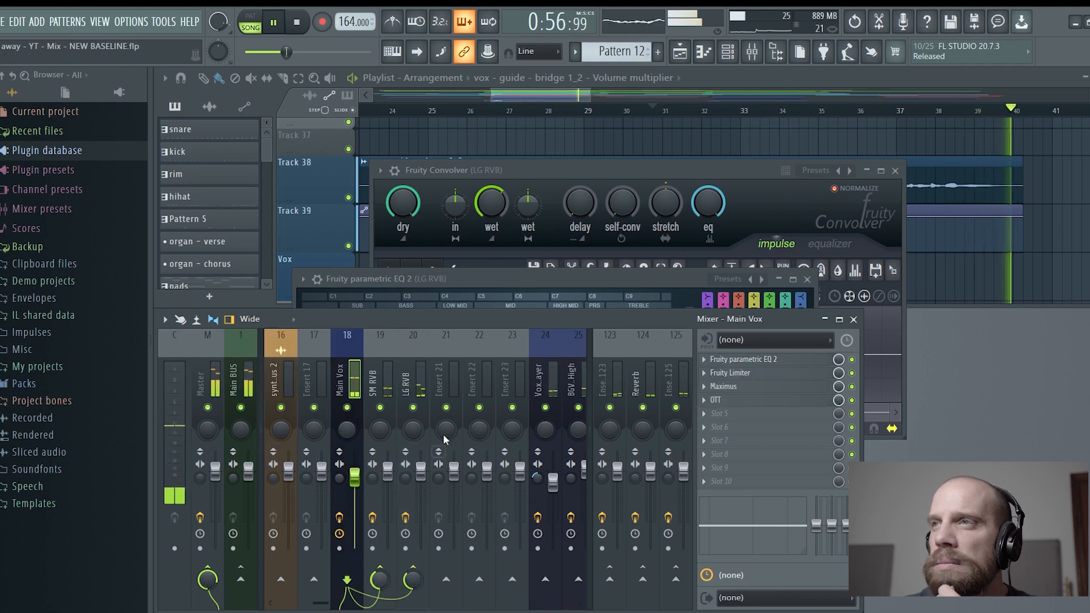
{"action": "key", "text": "space"}
{"action": "left_click", "coordinate": [442, 345]}
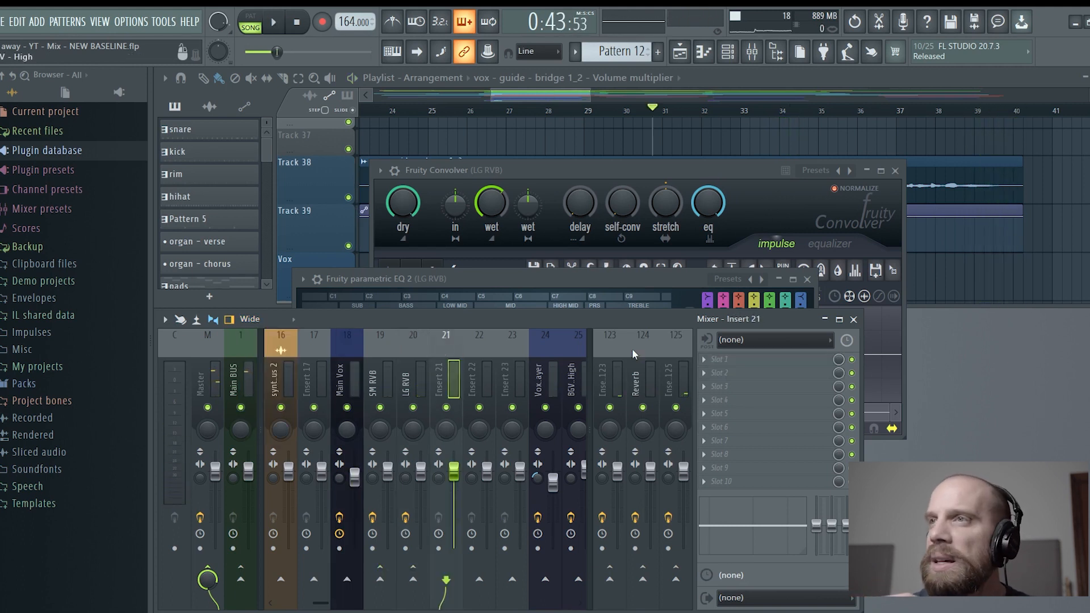
{"action": "left_click", "coordinate": [710, 360]}
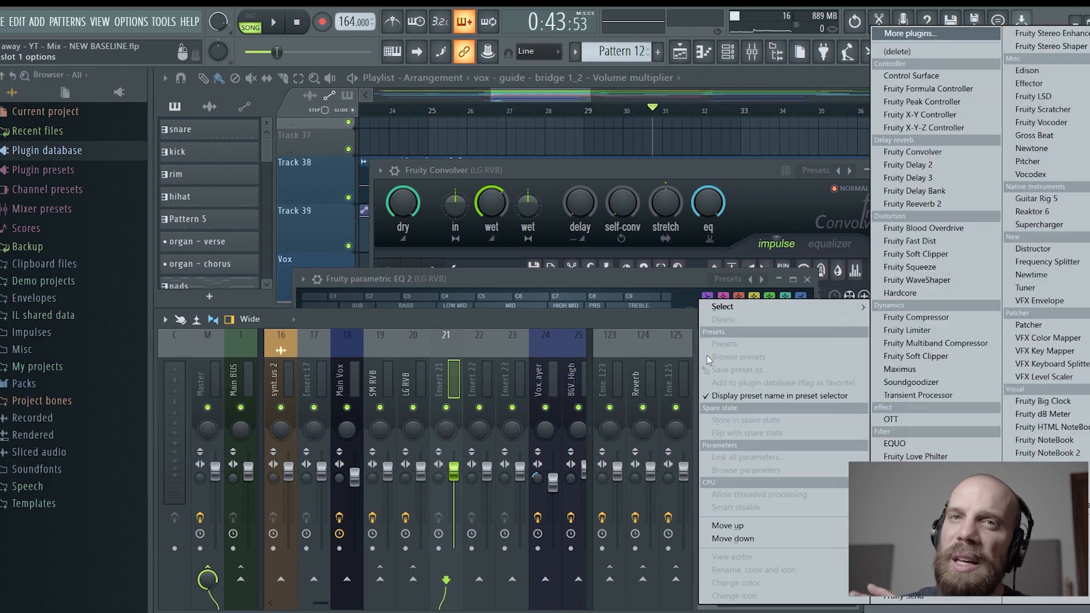
{"action": "mouse_move", "coordinate": [734, 307]}
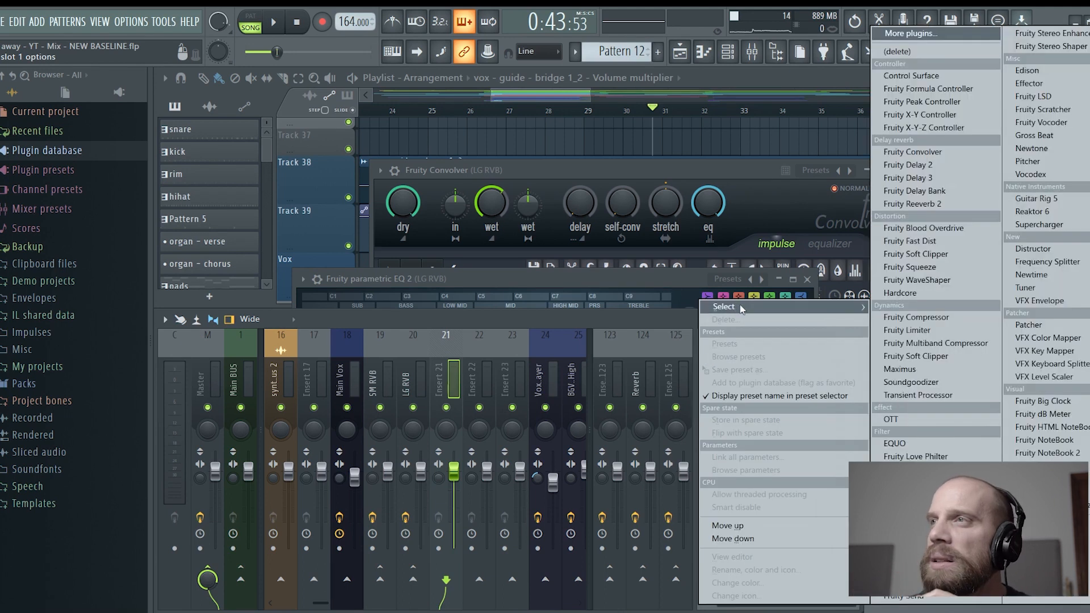
{"action": "left_click", "coordinate": [906, 164]}
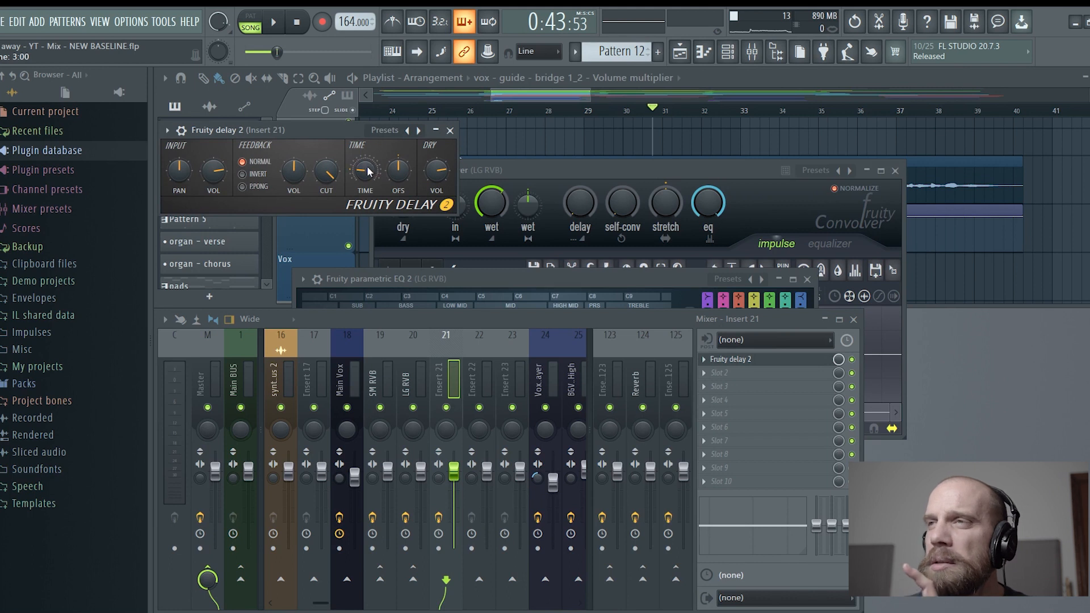
- Send Main Vox to mixer track 21 at about 81%, lowering Fruity delay 2's feedback cutoff and delay time during playback
{"action": "left_click", "coordinate": [361, 340]}
{"action": "key", "text": "space"}
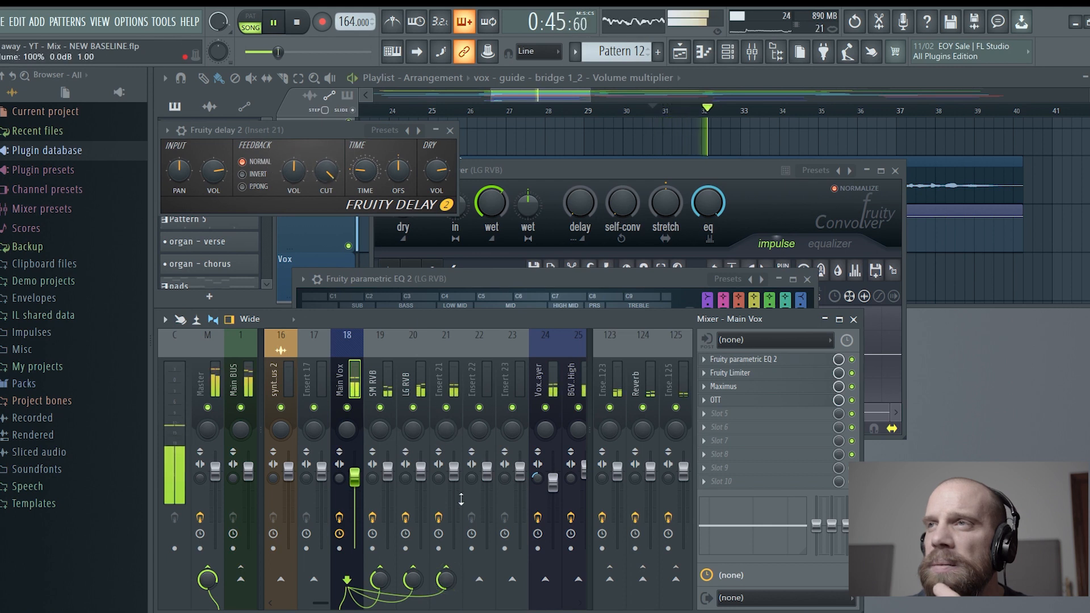
{"action": "left_click_drag", "start_coordinate": [332, 185], "coordinate": [332, 200]}
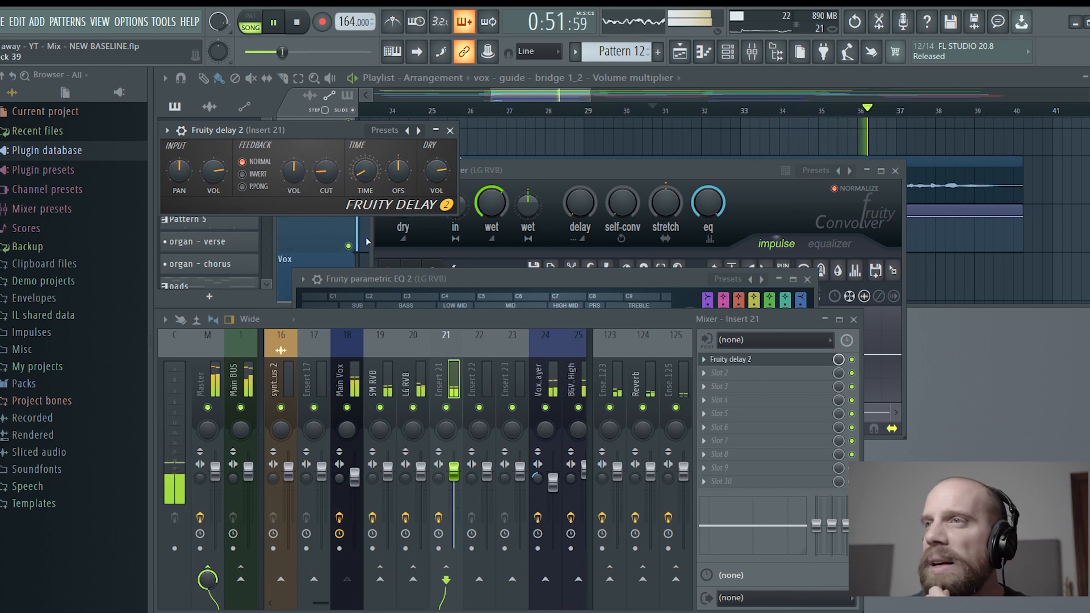
{"action": "left_click", "coordinate": [358, 349]}
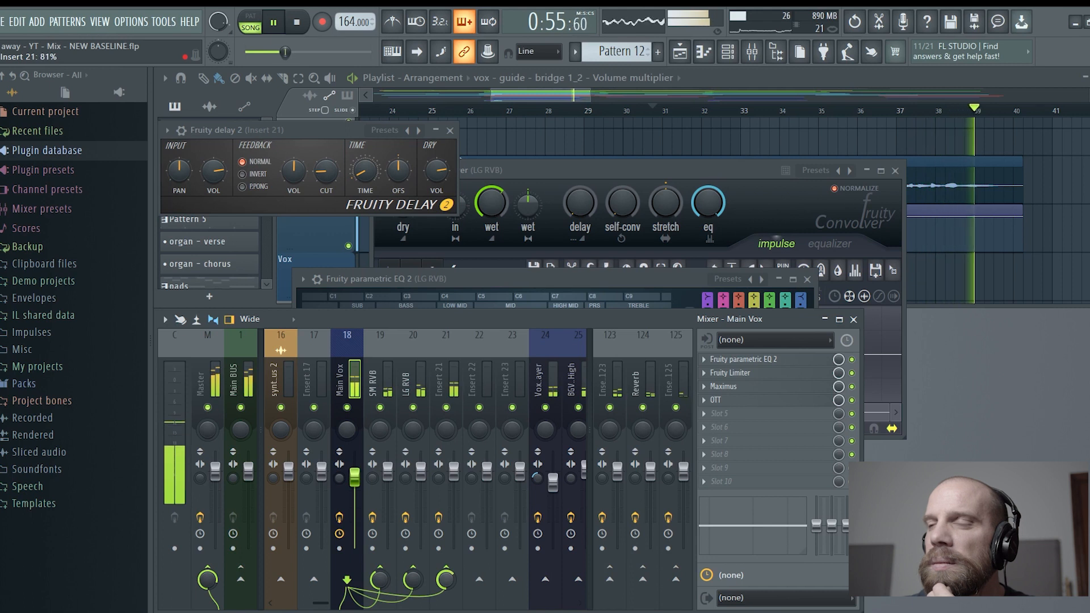
{"action": "key", "text": "space"}
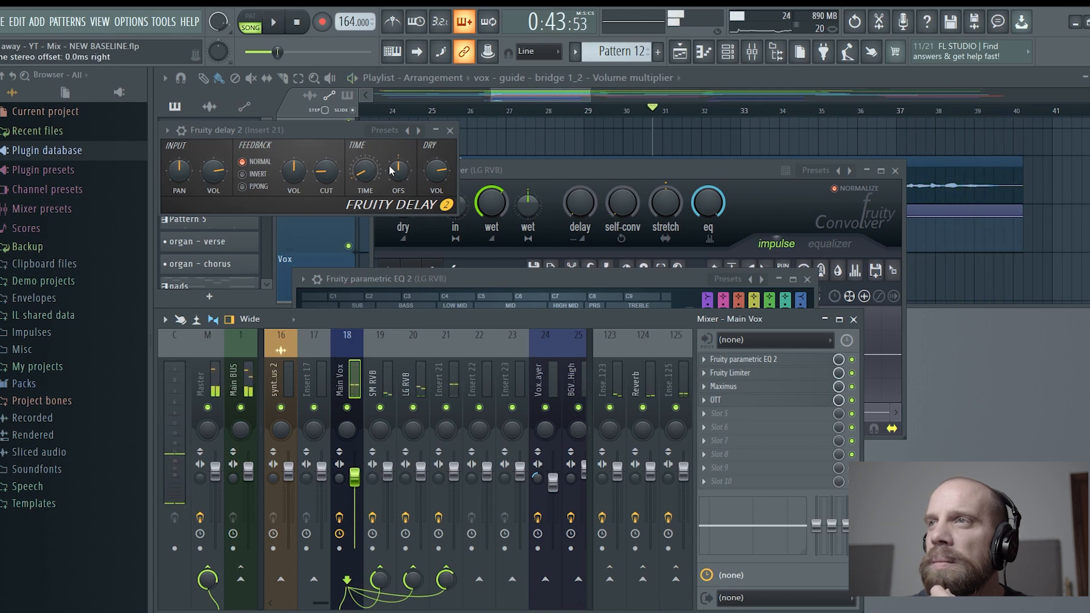
- Lower Fruity delay 2's dry volume, raise its delay time slightly, and fine-tune the Main Vox send to mixer track 21
{"action": "left_click_drag", "start_coordinate": [436, 171], "coordinate": [437, 183]}
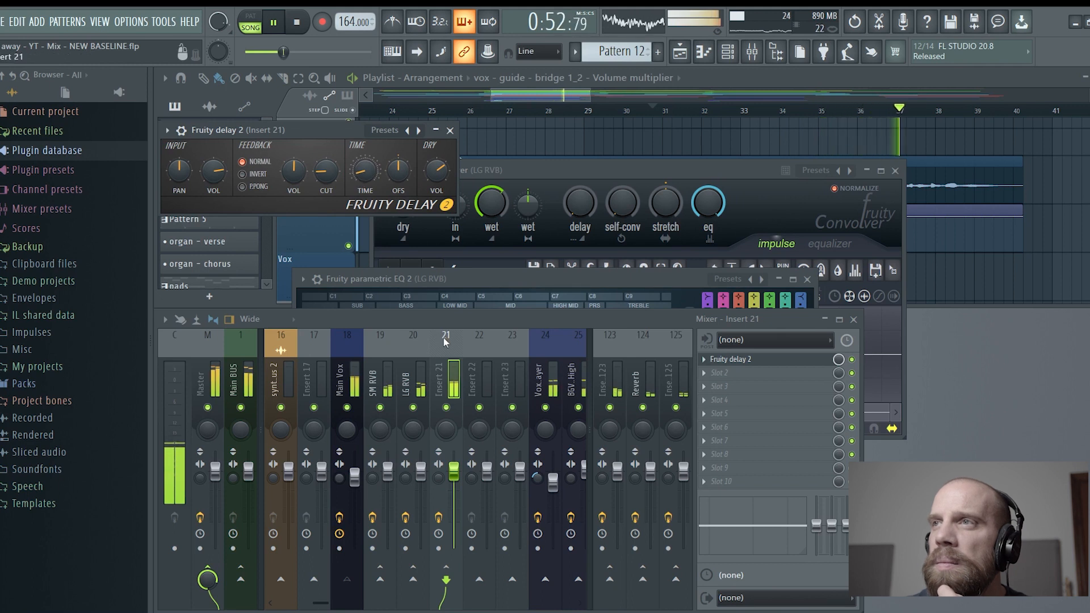
{"action": "left_click", "coordinate": [354, 343]}
{"action": "left_click_drag", "start_coordinate": [445, 580], "coordinate": [446, 581]}
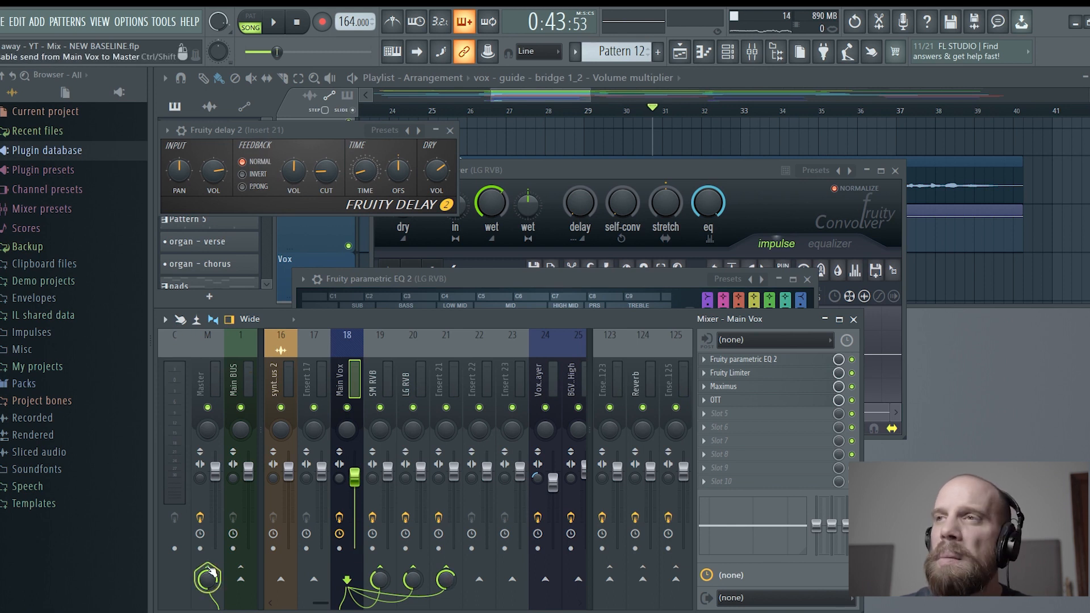
- Rename mixer track 21 as SM DLY and send it to LG RVB at about 48% instead of the master
{"action": "left_click", "coordinate": [444, 342]}
{"action": "double_click", "coordinate": [445, 342]}
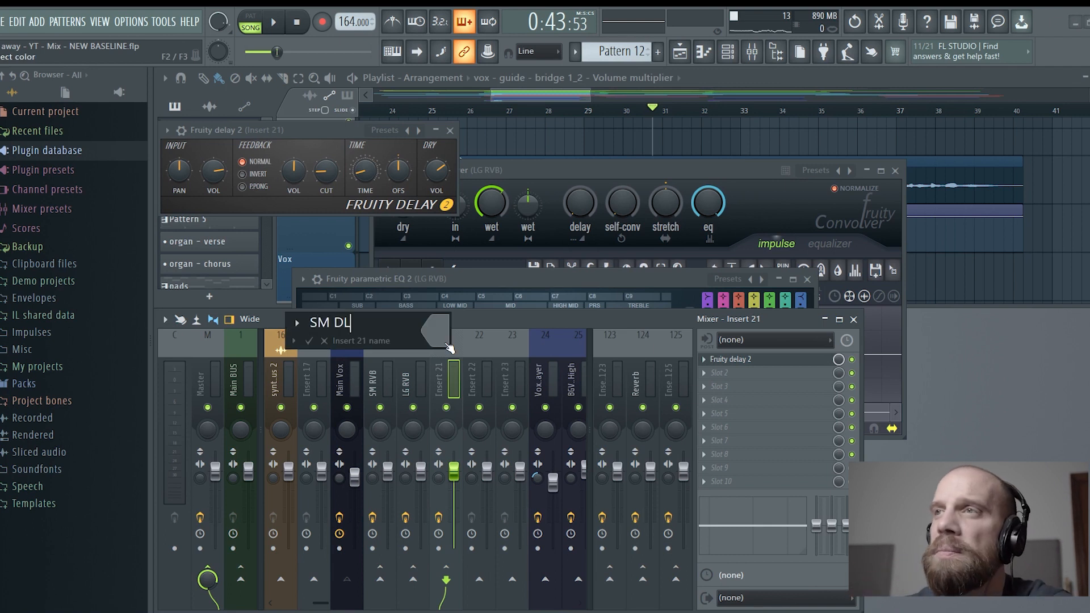
{"action": "key", "text": "Return"}
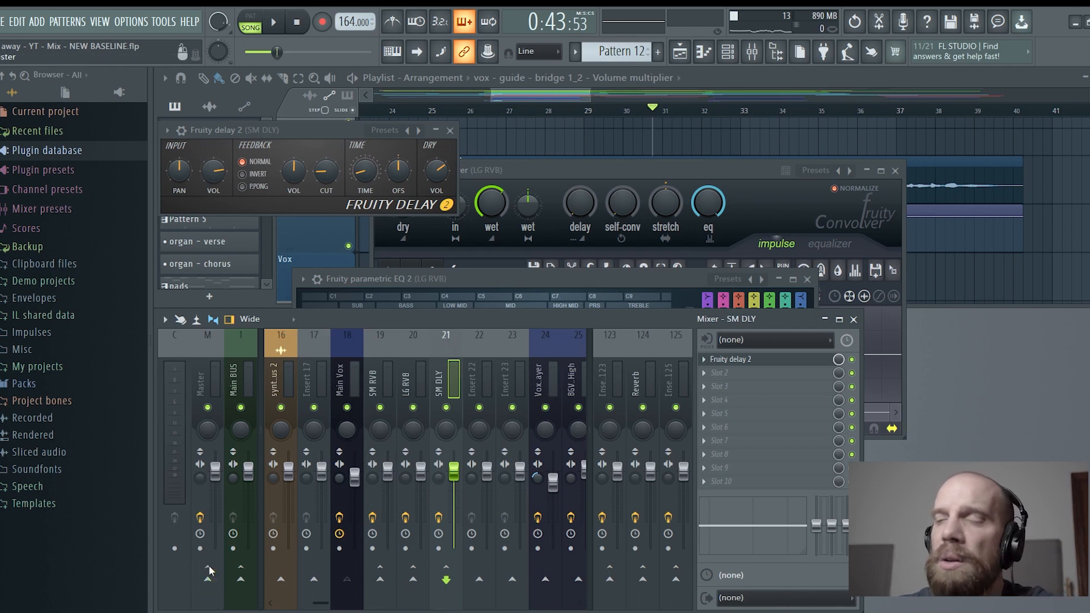
{"action": "left_click", "coordinate": [414, 578]}
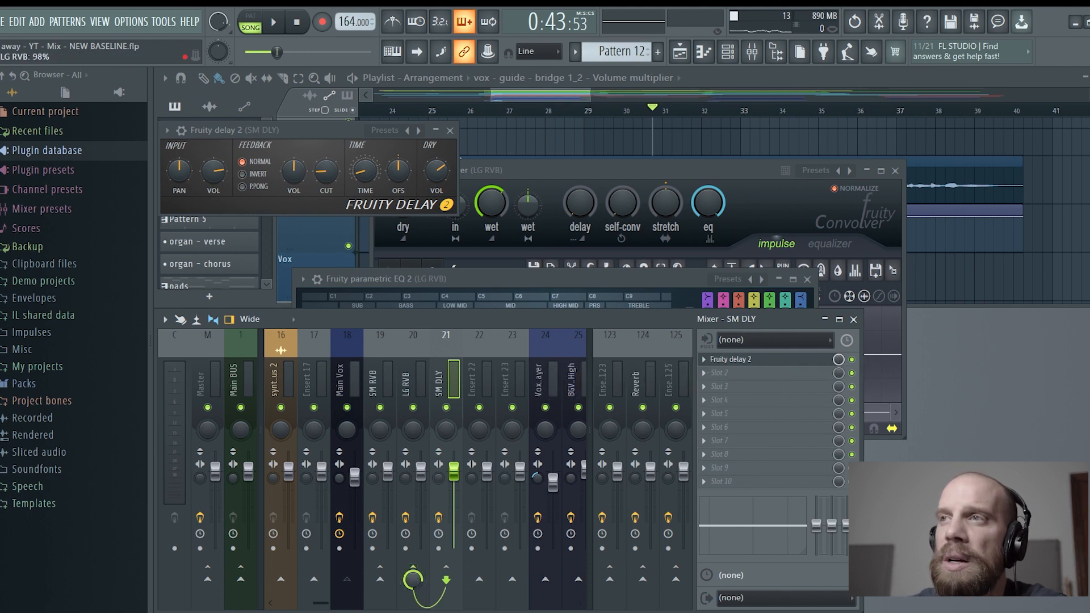
{"action": "key", "text": "space"}
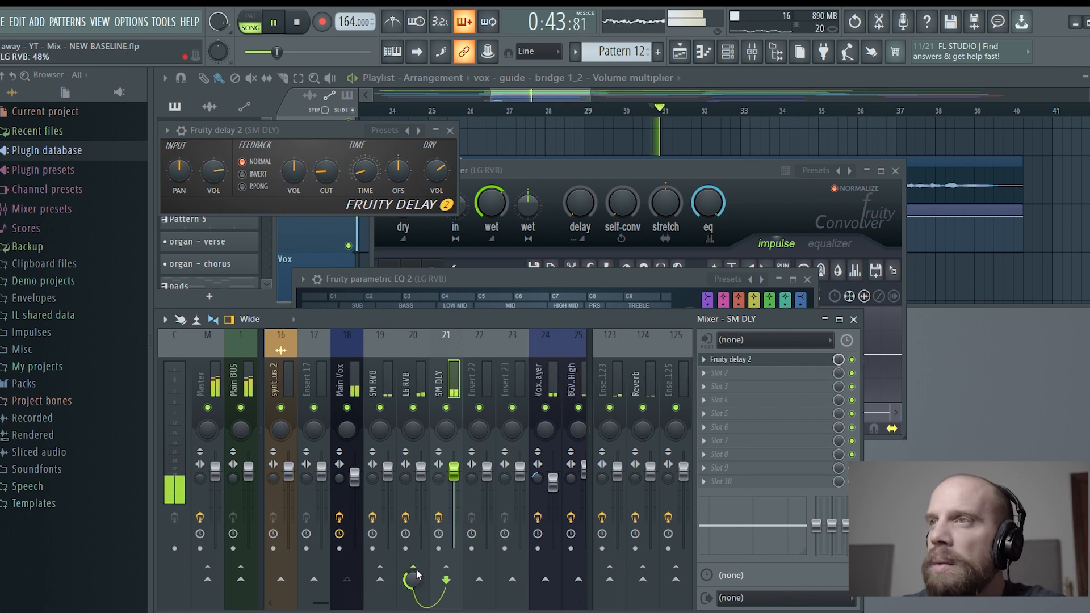
- Load Fruity parametric EQ 2 into the second slot of SM DLY
{"action": "left_click", "coordinate": [708, 373]}
{"action": "mouse_move", "coordinate": [738, 310]}
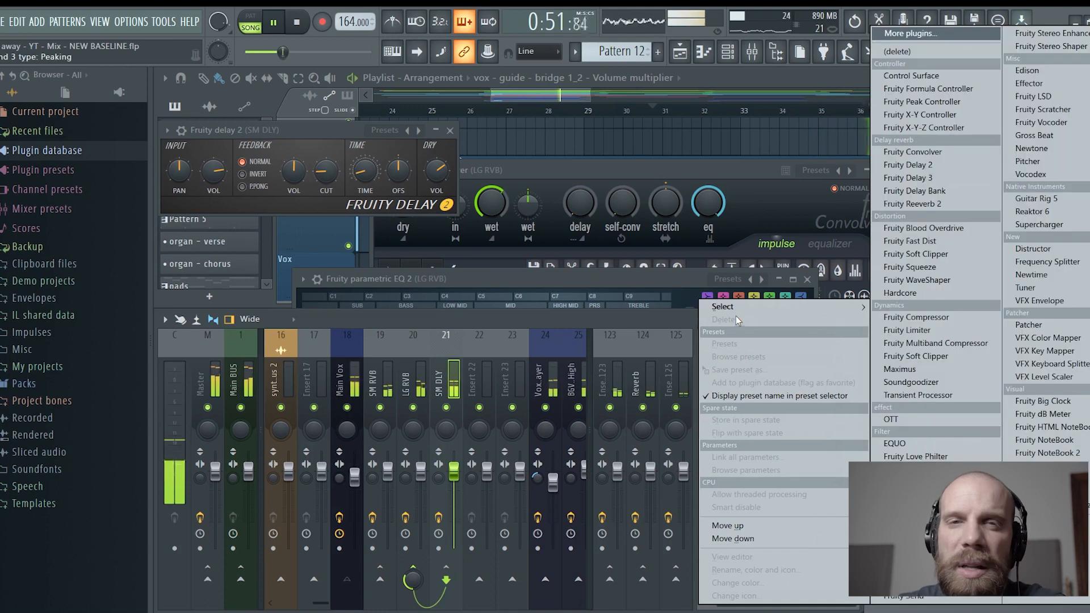
{"action": "left_click", "coordinate": [922, 482]}
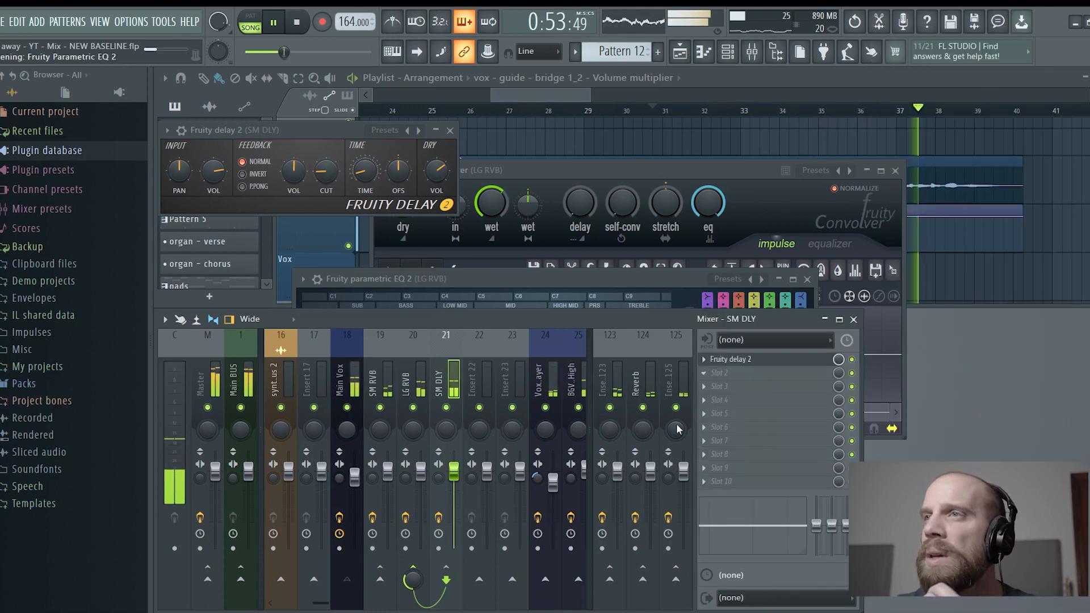
- Pull SM DLY's EQ bands 7 and 1 fully down, dip band 6 slightly, close the plugin windows and stop playback
{"action": "left_click_drag", "start_coordinate": [493, 274], "coordinate": [478, 363]}
{"action": "left_click_drag", "start_coordinate": [247, 274], "coordinate": [302, 365]}
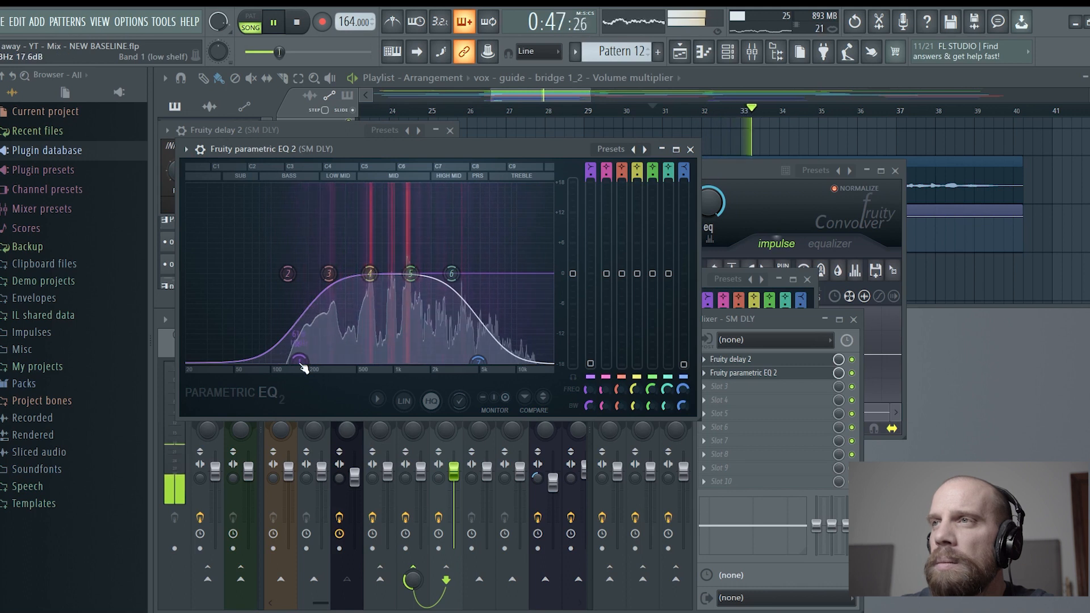
{"action": "left_click_drag", "start_coordinate": [454, 275], "coordinate": [452, 278]}
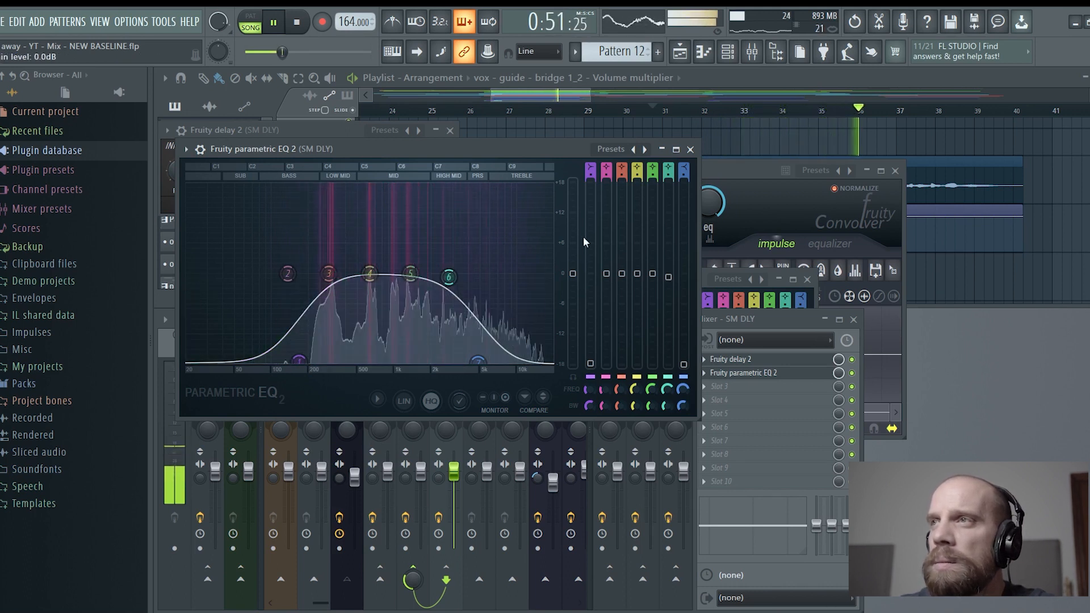
{"action": "left_click", "coordinate": [690, 149]}
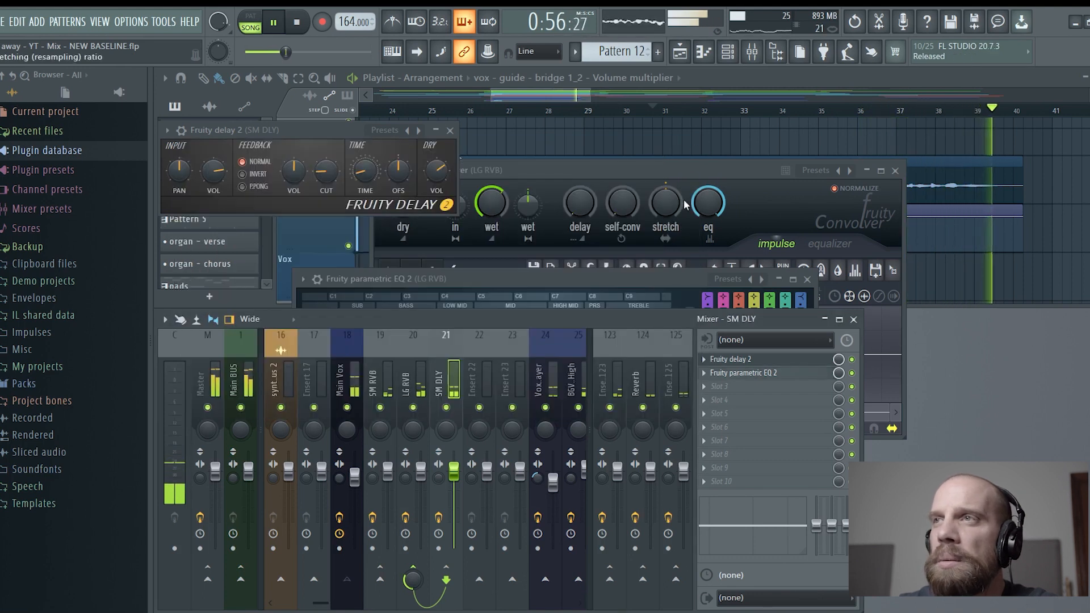
{"action": "left_click", "coordinate": [438, 130]}
{"action": "key", "text": "space"}
- Load Fruity Delay 3 into the first slot of mixer track 22
{"action": "left_click", "coordinate": [484, 349]}
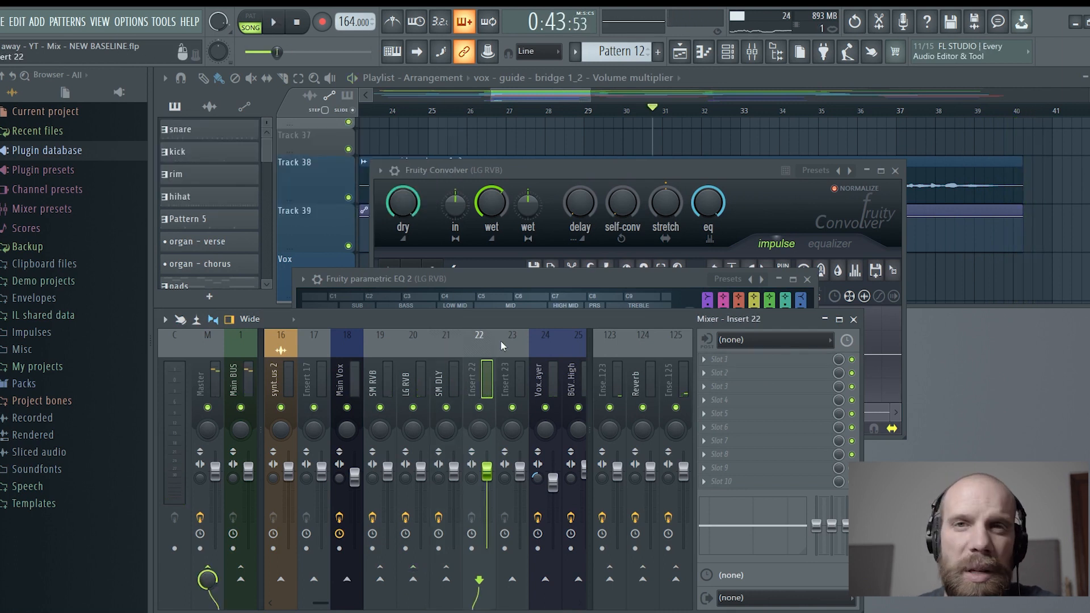
{"action": "left_click", "coordinate": [706, 361]}
{"action": "mouse_move", "coordinate": [724, 310]}
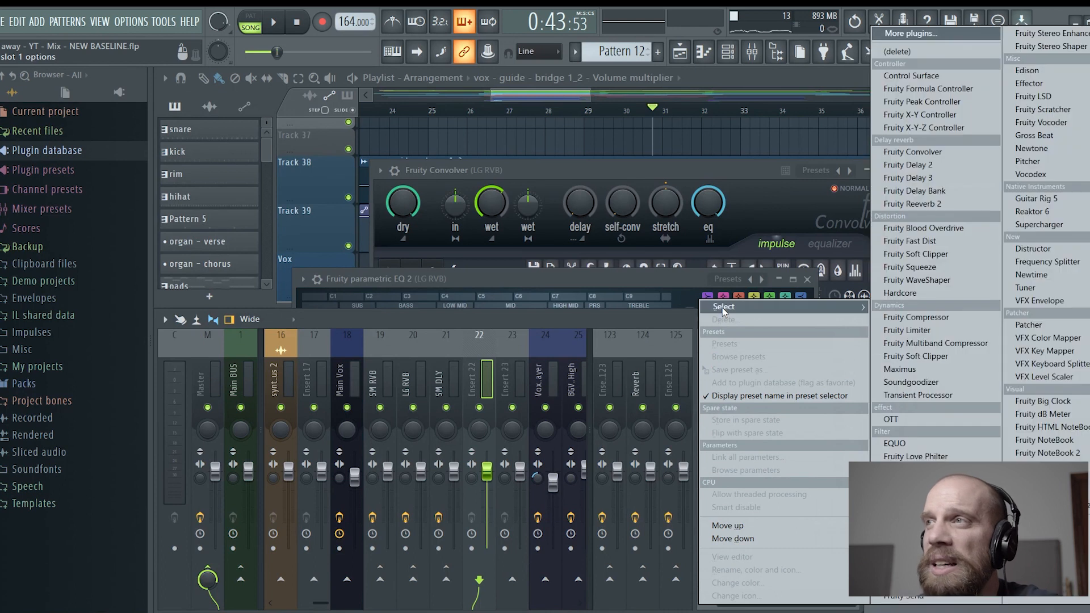
{"action": "left_click", "coordinate": [927, 178]}
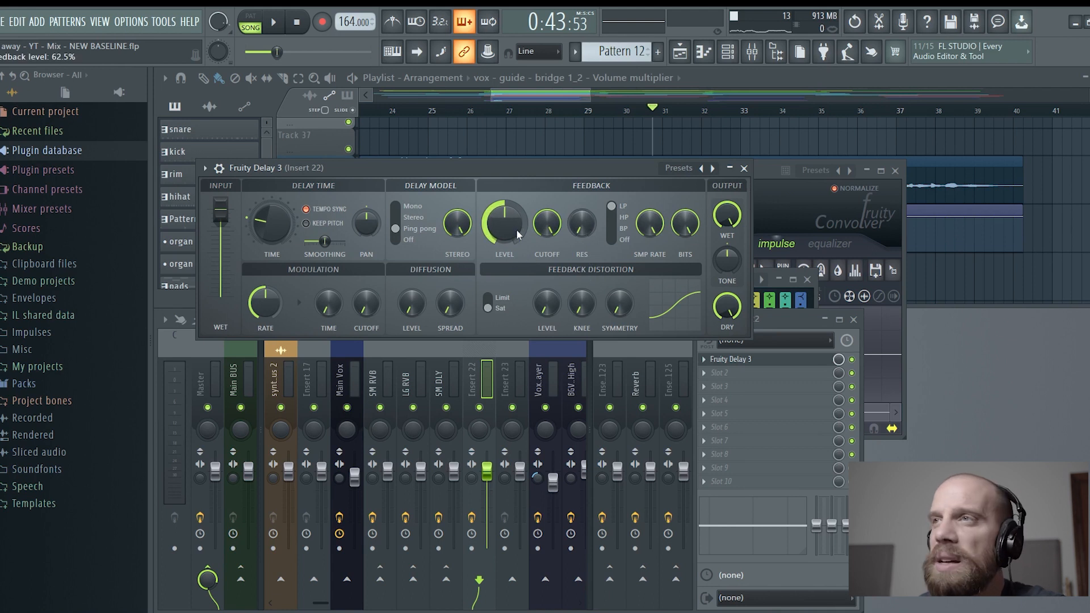
- Rename mixer track 22 as LG DLY
{"action": "left_click", "coordinate": [389, 347]}
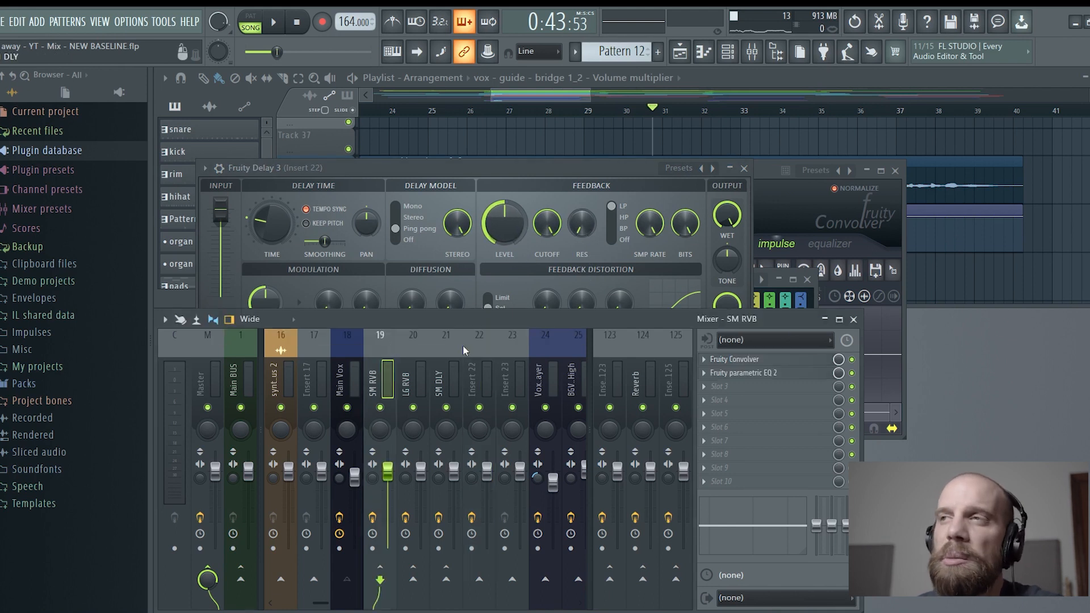
{"action": "left_click", "coordinate": [480, 353]}
{"action": "double_click", "coordinate": [481, 355]}
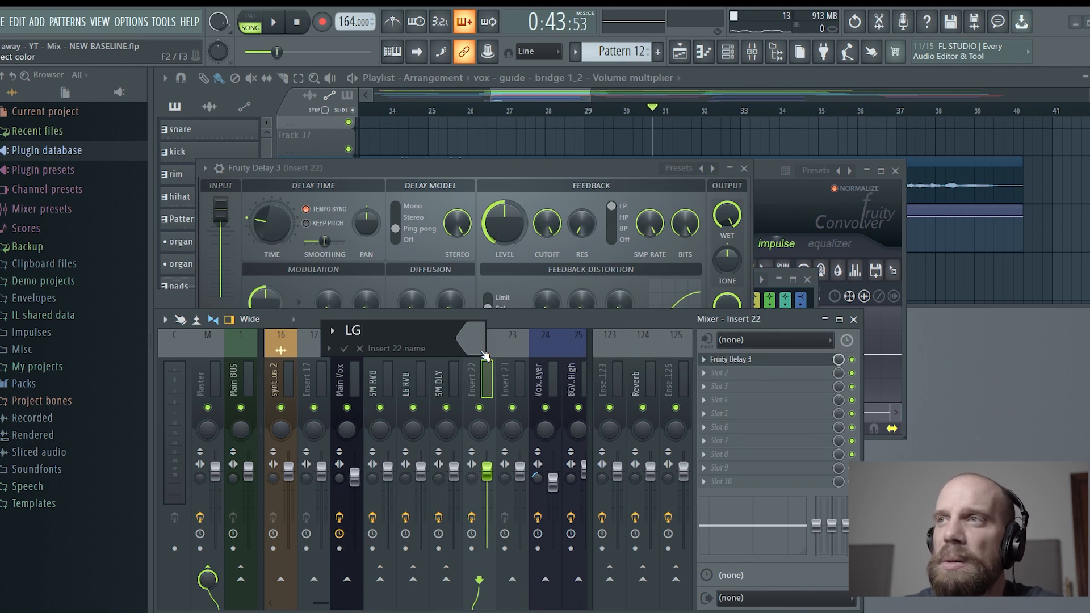
{"action": "key", "text": "Return"}
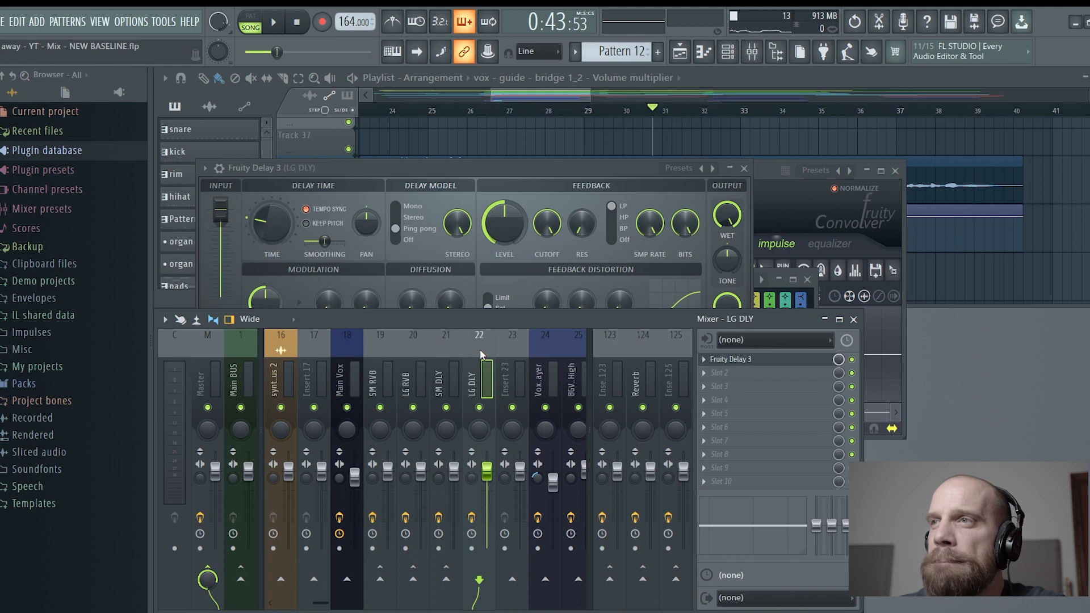
- Send Main Vox to the LG DLY track and start playback
{"action": "left_click", "coordinate": [344, 355]}
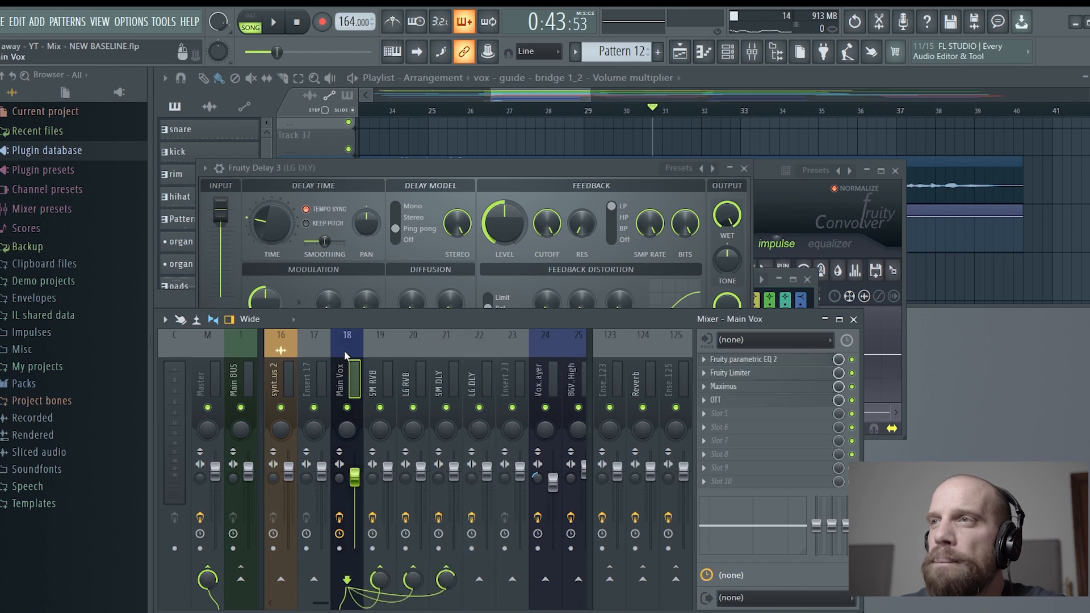
{"action": "left_click", "coordinate": [480, 580]}
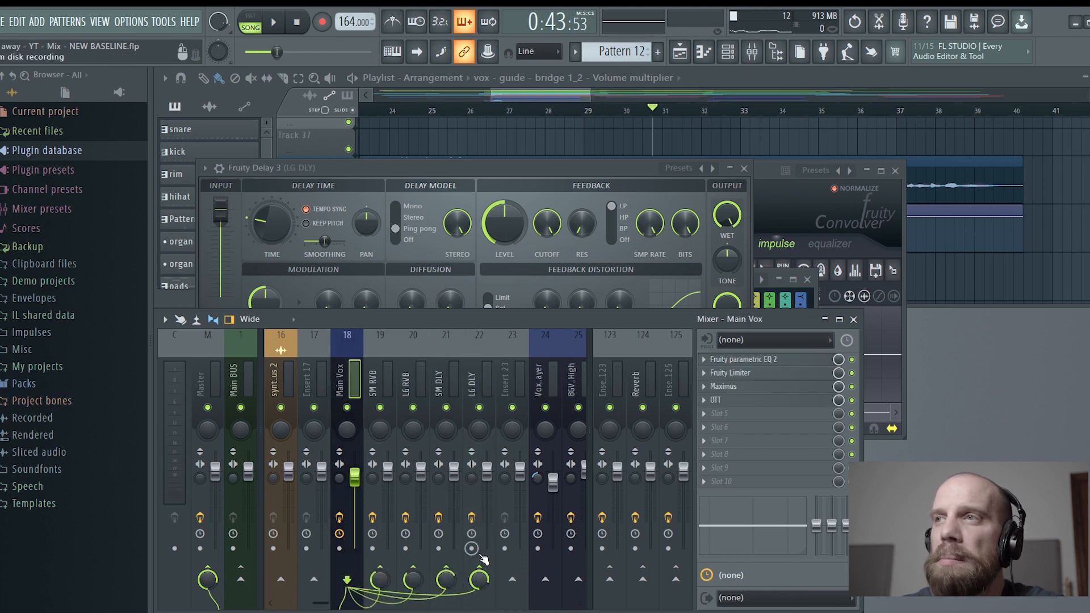
{"action": "key", "text": "space"}
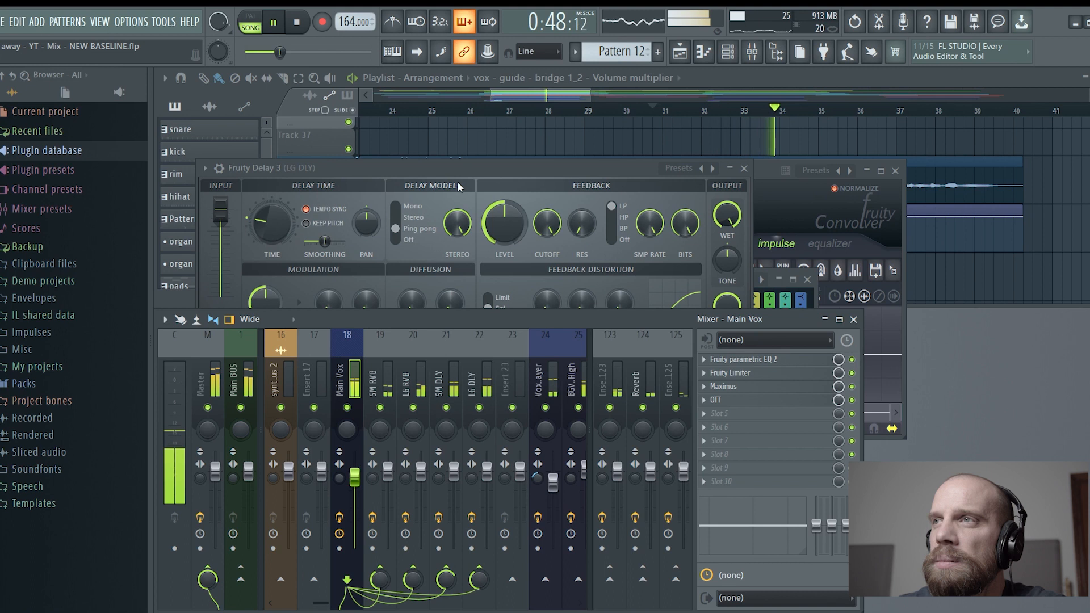
- Lower Fruity Delay 3's feedback cutoff and feedback level on LG DLY, and raise its modulation rate slightly during playback
{"action": "left_click", "coordinate": [468, 169]}
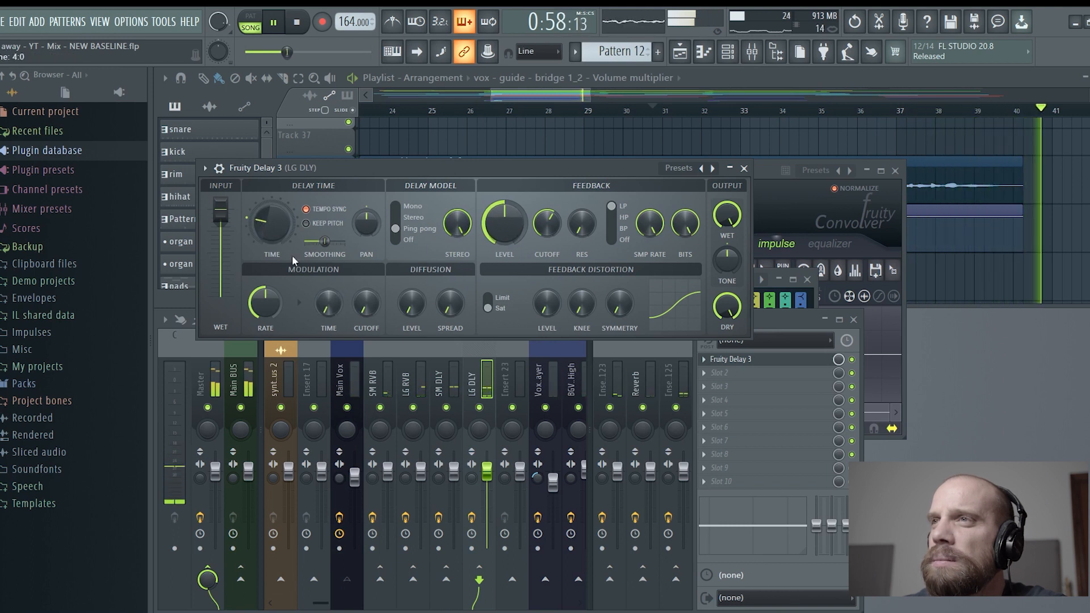
{"action": "left_click_drag", "start_coordinate": [259, 315], "coordinate": [259, 309]}
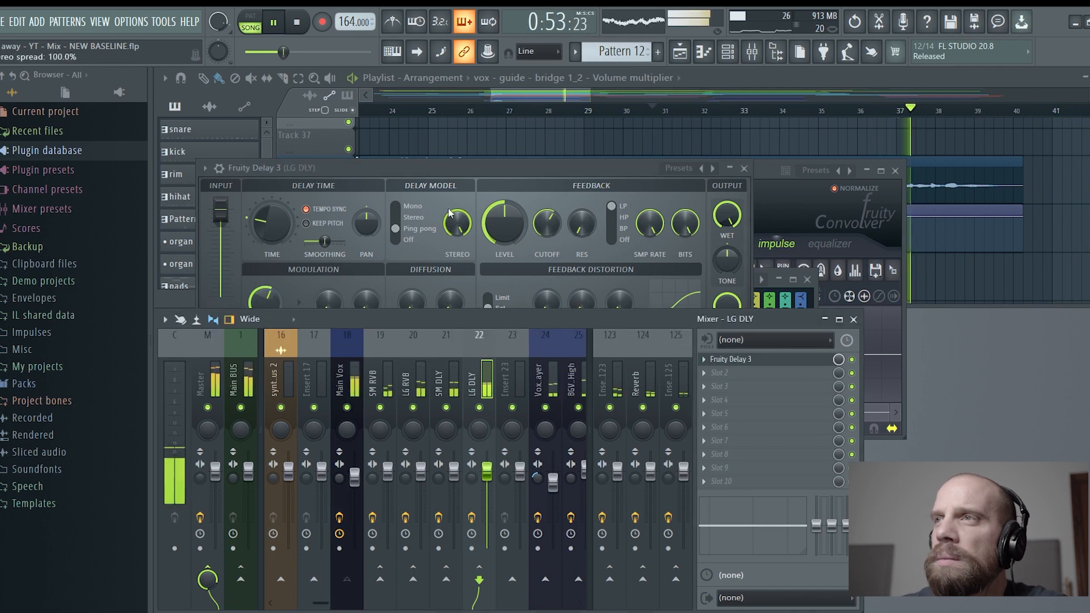
{"action": "left_click_drag", "start_coordinate": [507, 223], "coordinate": [512, 224]}
{"action": "key", "text": "space"}
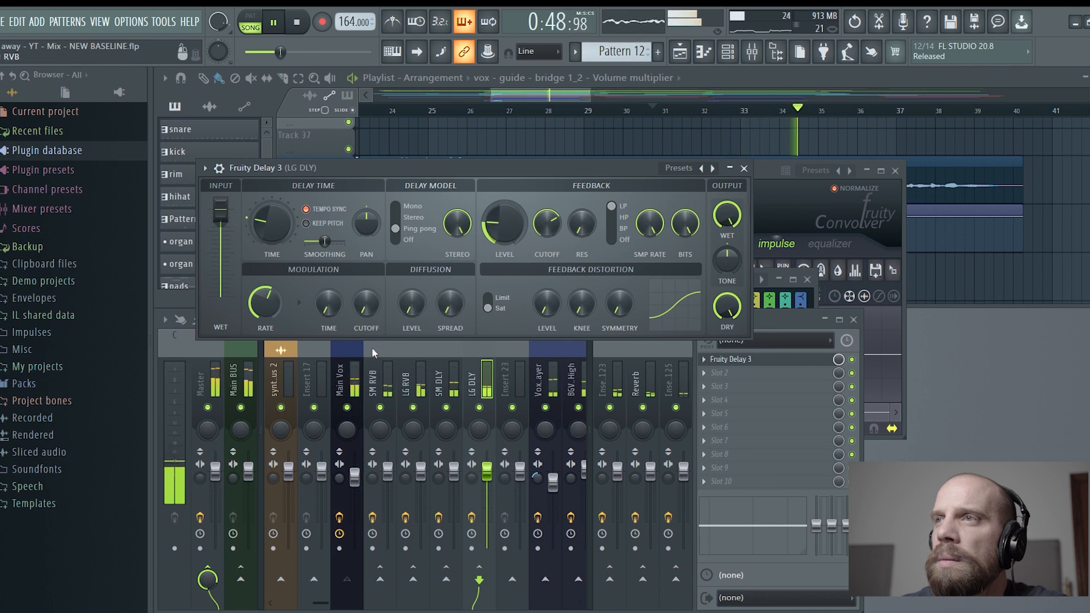
- Route LG DLY to LG RVB instead of the master and lower Fruity Delay 3's feedback level to about 22%
{"action": "left_click", "coordinate": [356, 347]}
{"action": "left_click", "coordinate": [471, 345]}
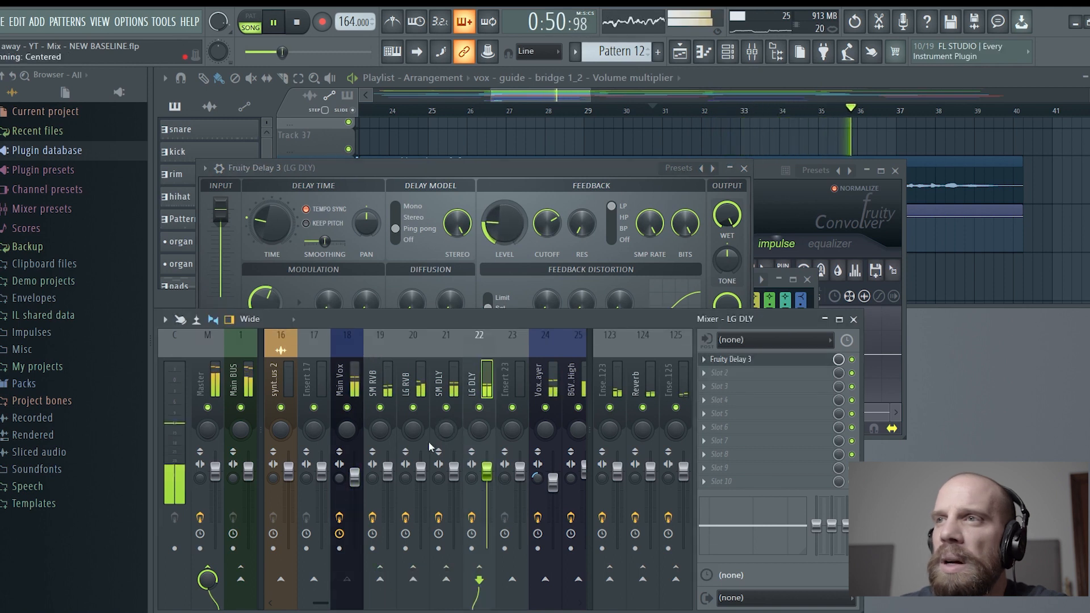
{"action": "left_click", "coordinate": [357, 346]}
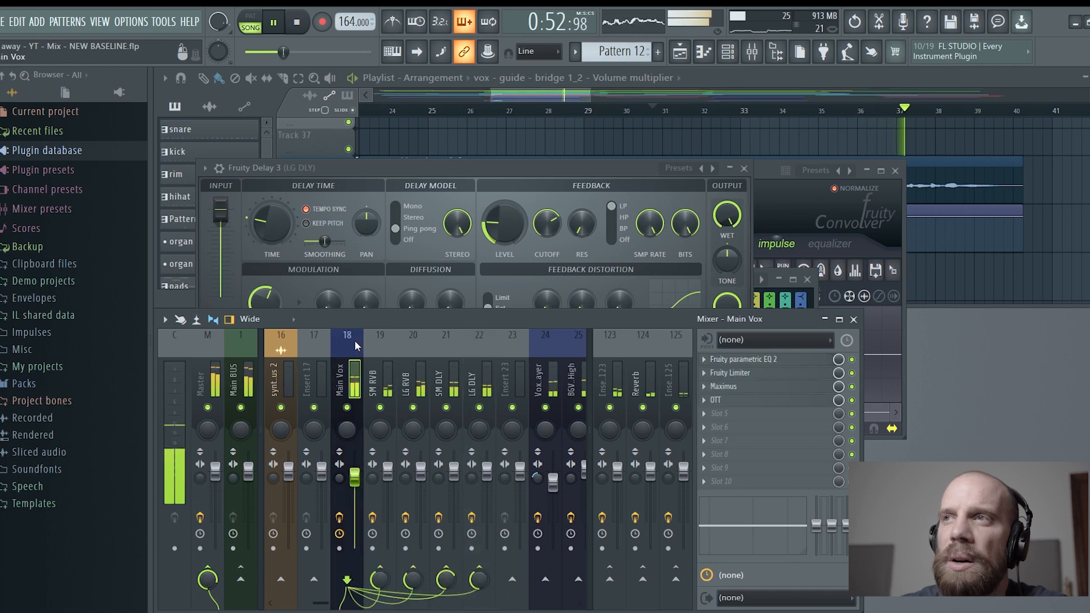
{"action": "left_click", "coordinate": [483, 351]}
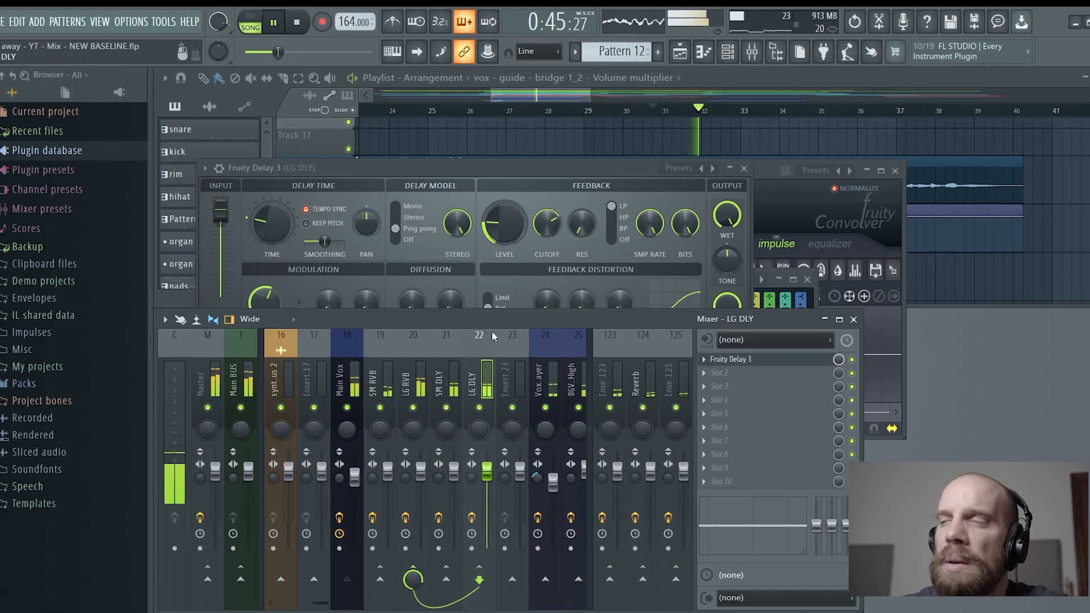
{"action": "left_click_drag", "start_coordinate": [500, 227], "coordinate": [500, 234]}
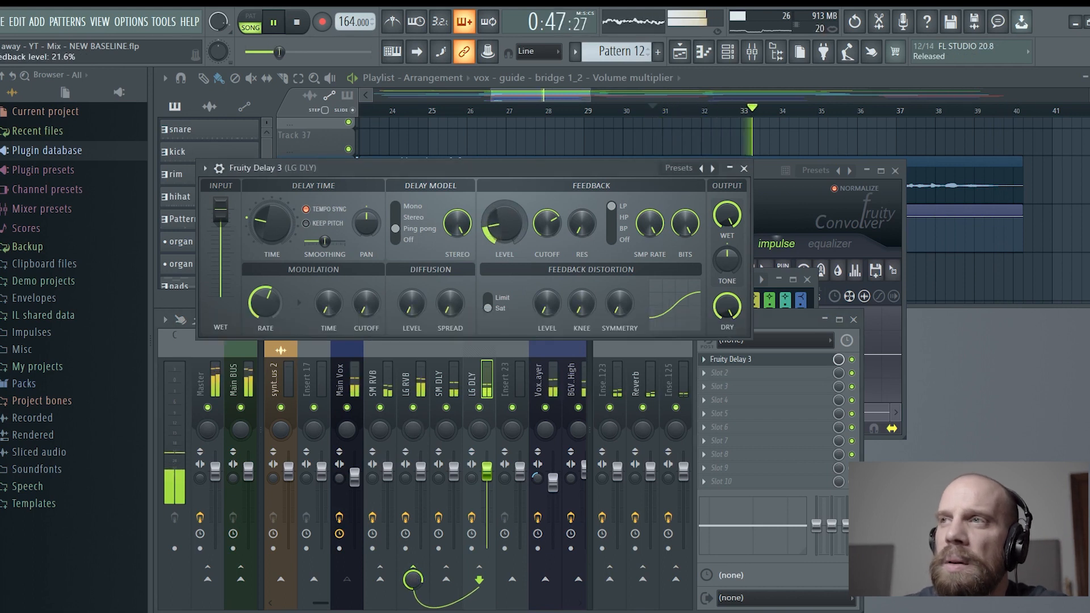
- Load Fruity parametric EQ 2 into the second slot of LG DLY and restart playback
{"action": "left_click", "coordinate": [475, 345]}
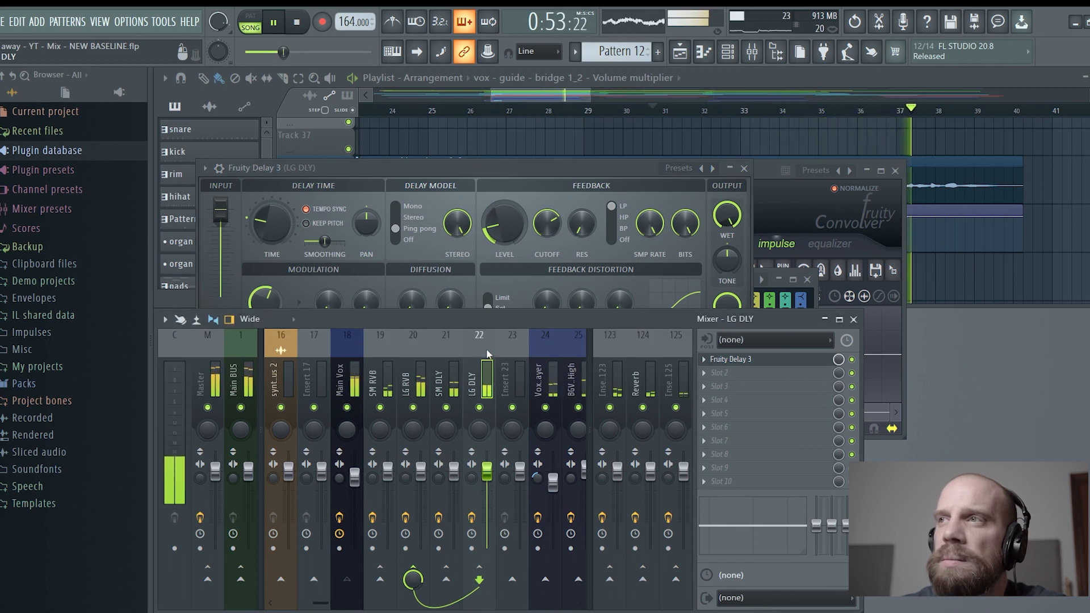
{"action": "left_click", "coordinate": [704, 373]}
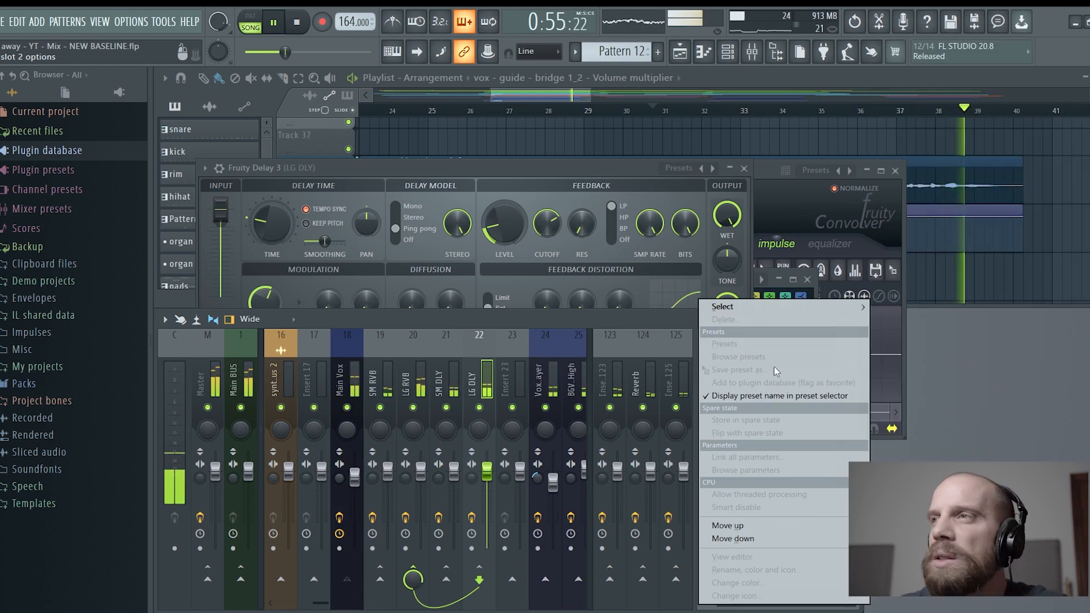
{"action": "mouse_move", "coordinate": [738, 307]}
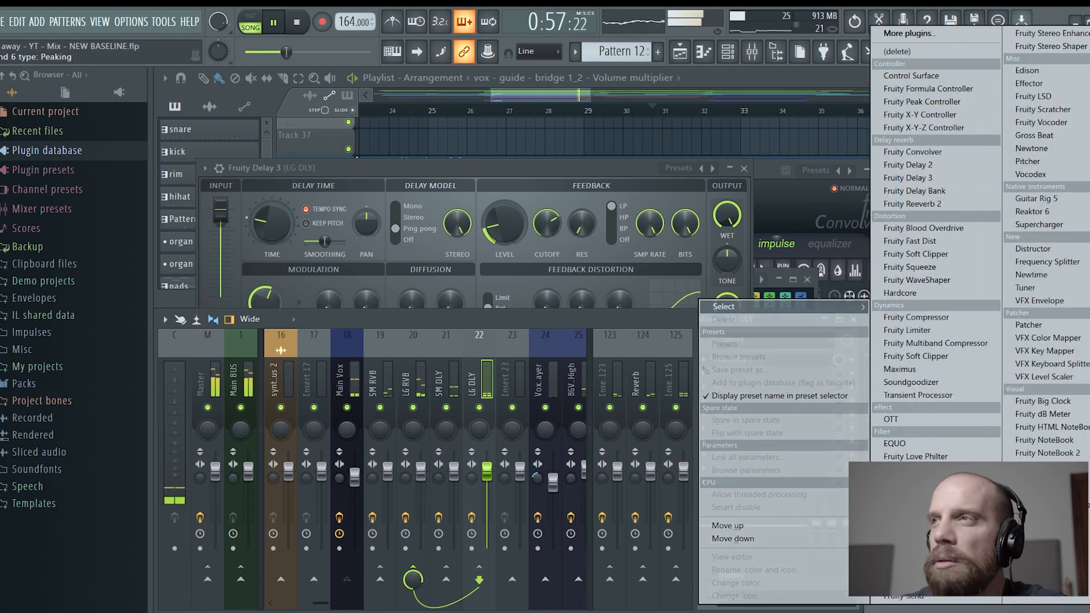
{"action": "left_click", "coordinate": [920, 483]}
{"action": "key", "text": "space"}
{"action": "key", "text": "space"}
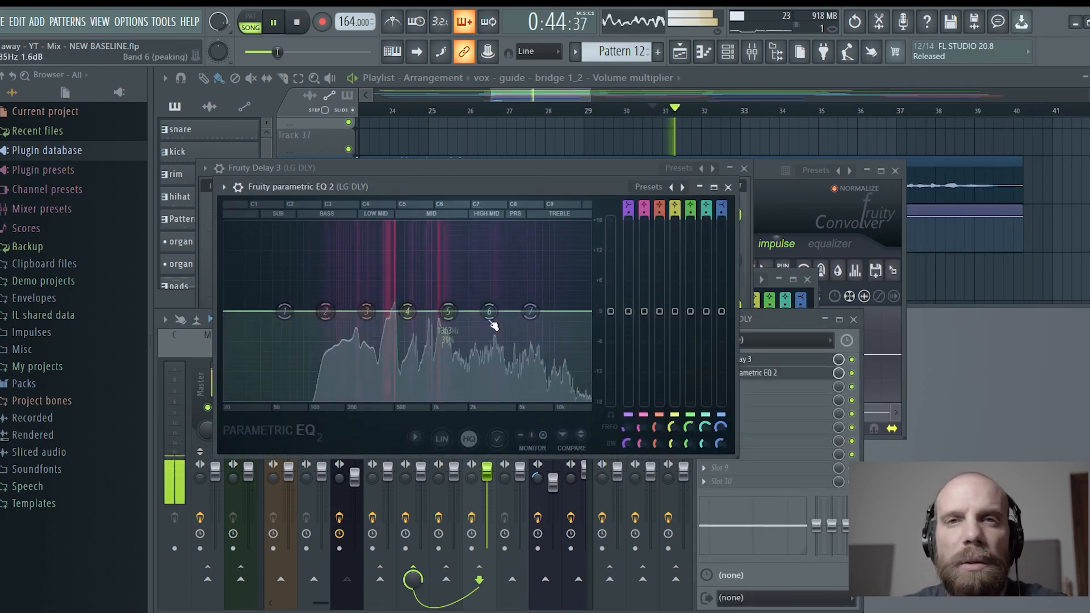
- Pull LG DLY's EQ band 1 fully down at about 369 Hz, cut high band 7, and dip band 5 slightly
{"action": "left_click_drag", "start_coordinate": [530, 311], "coordinate": [502, 399]}
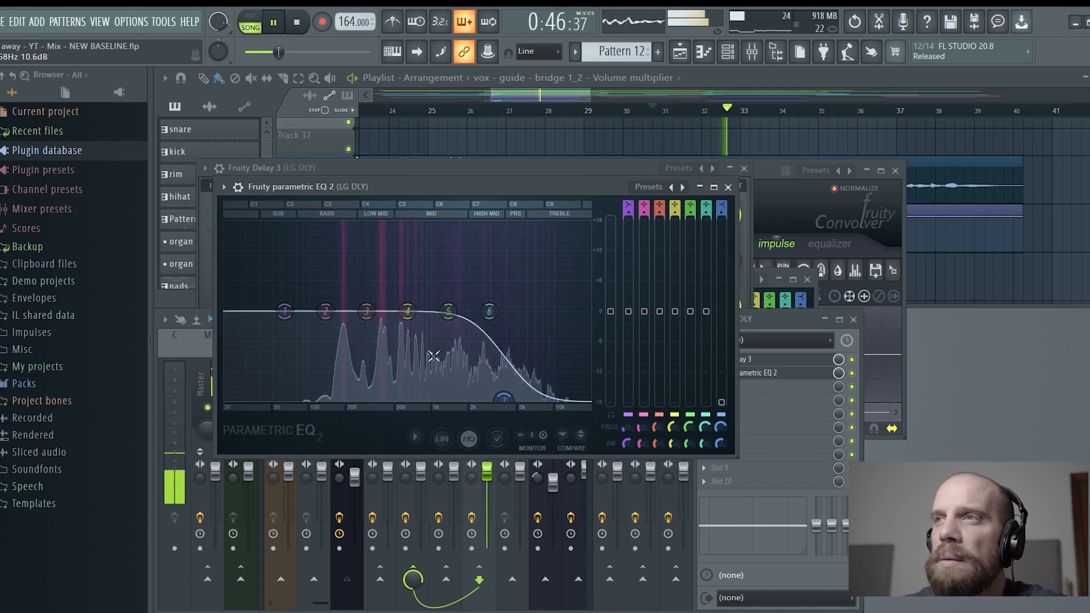
{"action": "left_click_drag", "start_coordinate": [285, 311], "coordinate": [379, 398]}
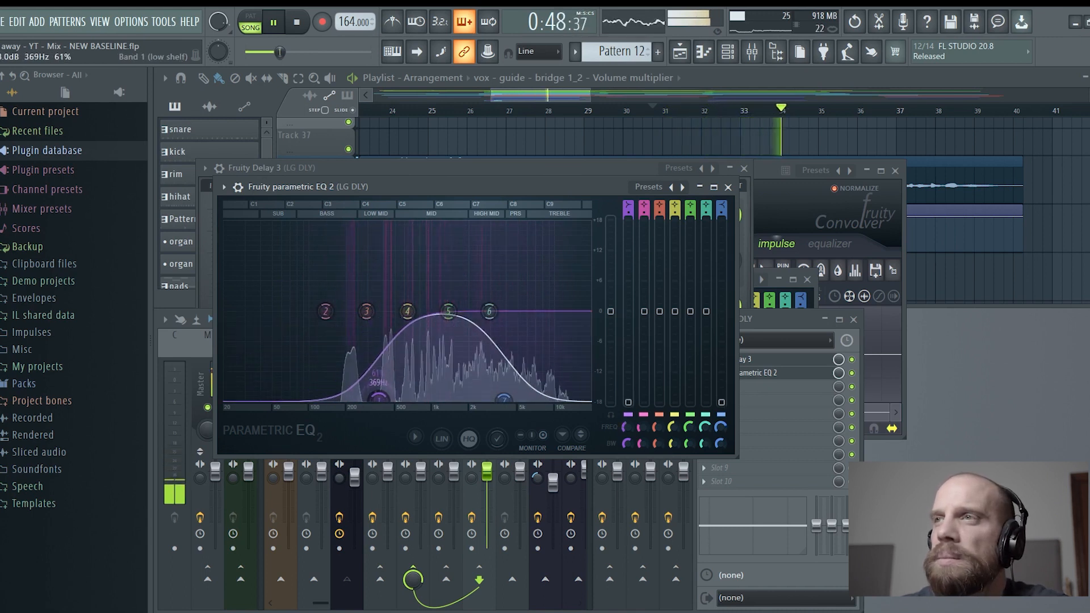
{"action": "left_click_drag", "start_coordinate": [504, 398], "coordinate": [515, 399]}
{"action": "left_click_drag", "start_coordinate": [449, 311], "coordinate": [455, 326]}
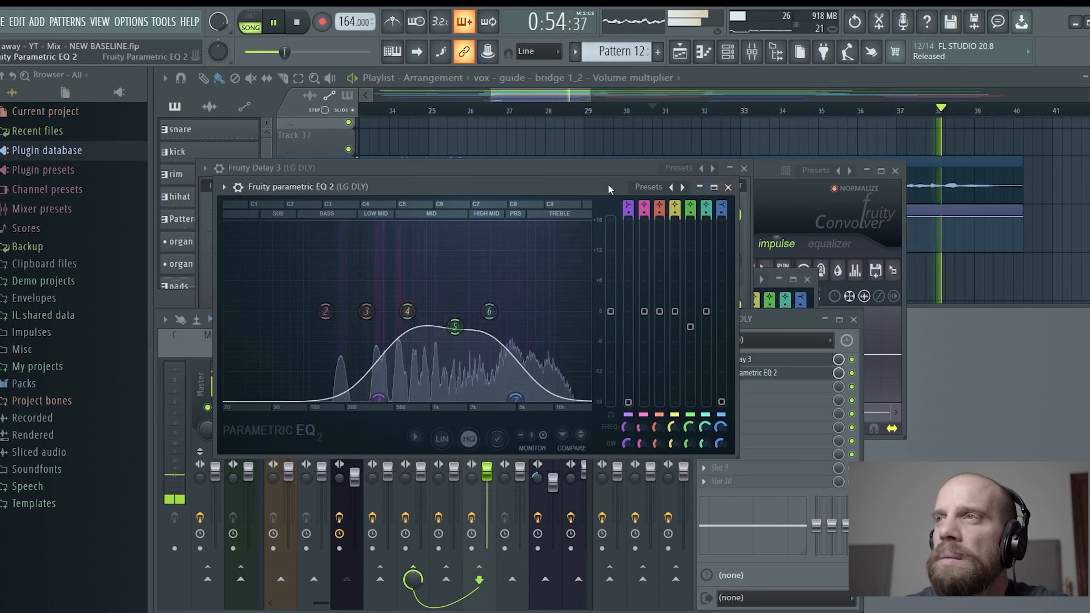
- Close LG DLY's plugin windows and lower its send to LG RVB to about 57% during playback
{"action": "left_click", "coordinate": [598, 167]}
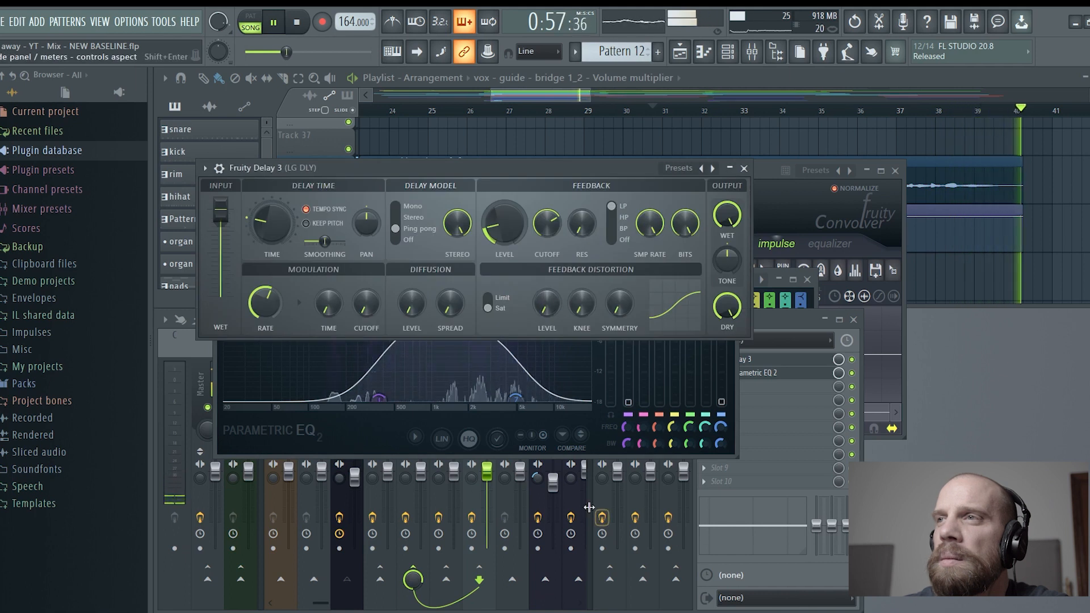
{"action": "key", "text": "space"}
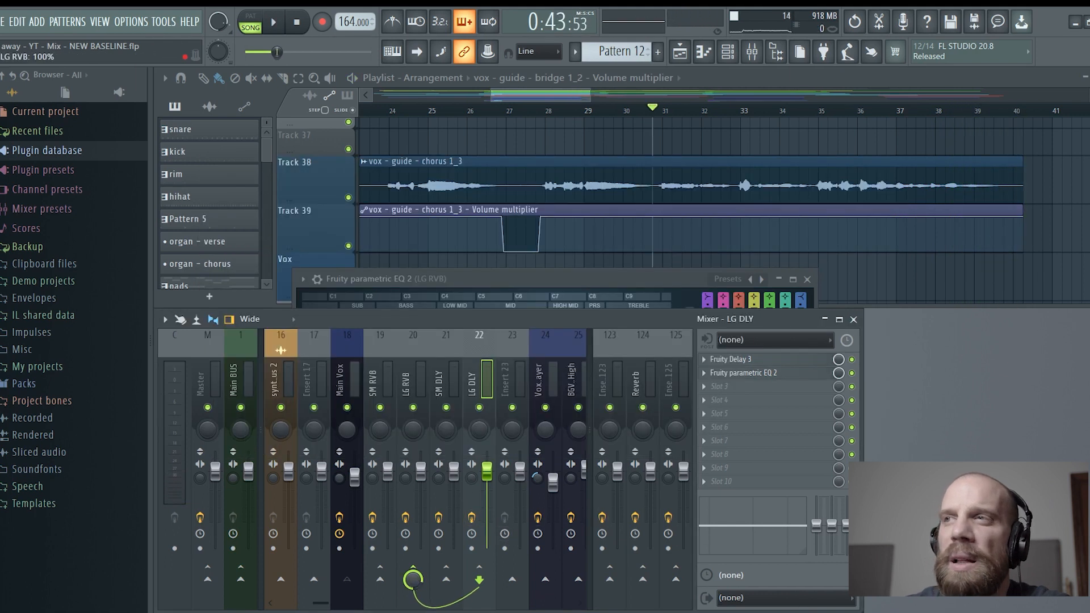
{"action": "key", "text": "space"}
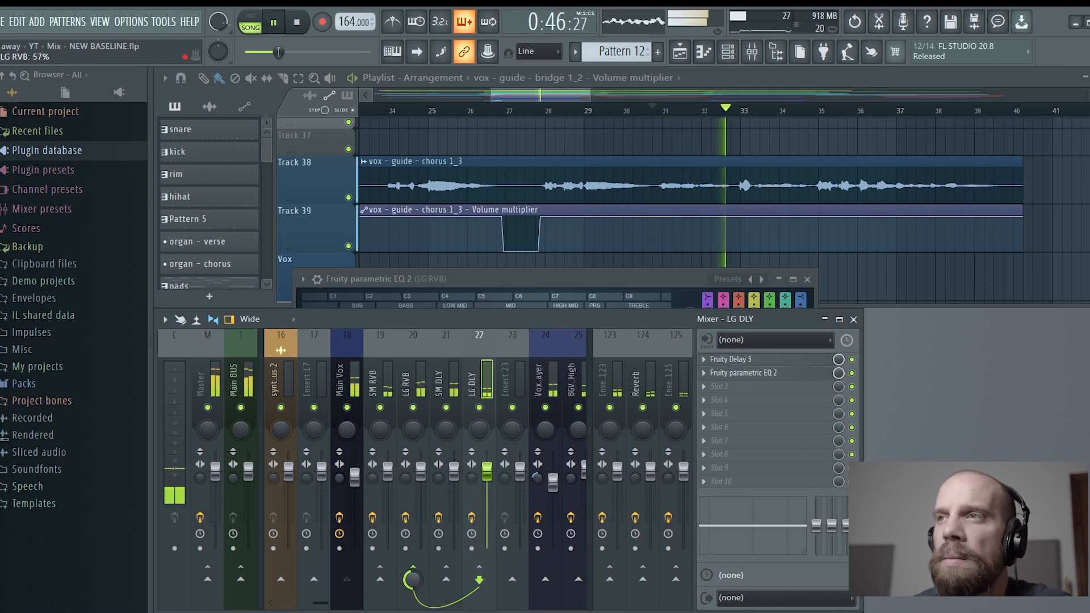
- Fine-tune LG DLY's send level to LG RVB during playback and stop the song
{"action": "left_click_drag", "start_coordinate": [414, 585], "coordinate": [413, 590]}
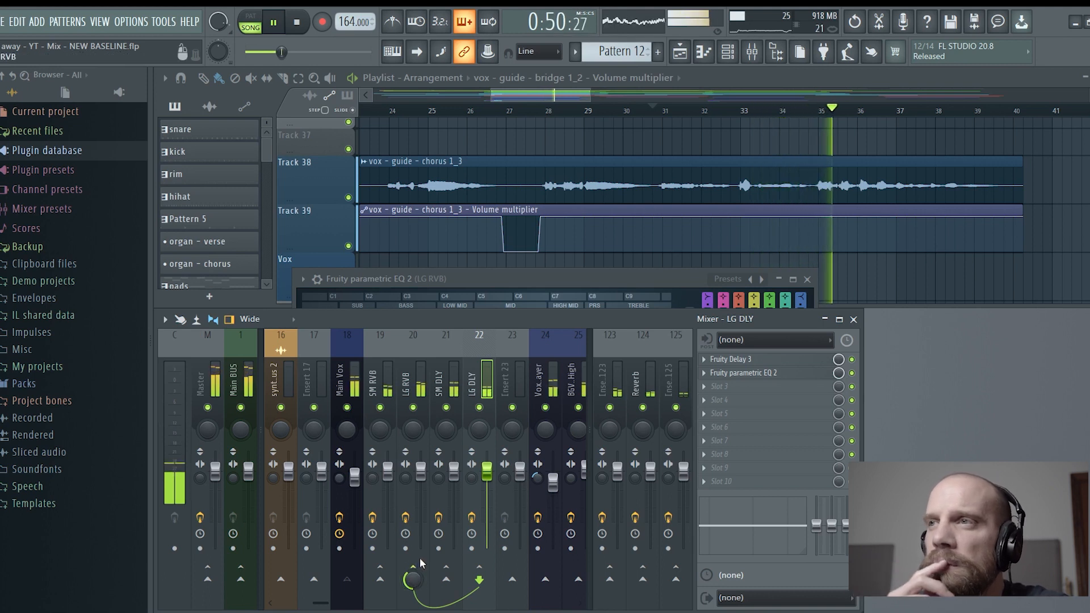
{"action": "left_click_drag", "start_coordinate": [416, 573], "coordinate": [416, 577]}
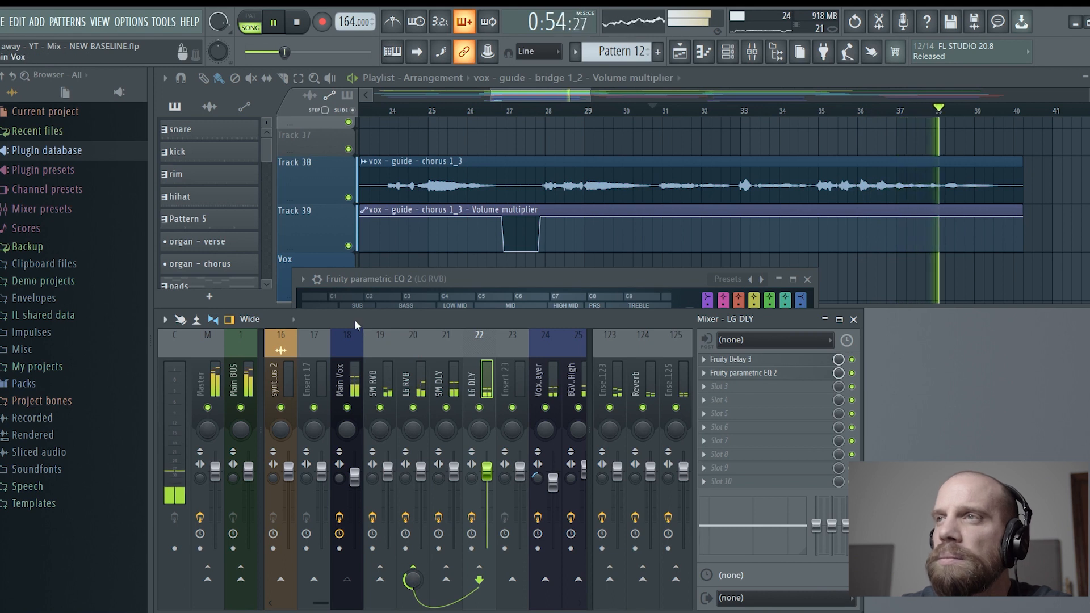
{"action": "key", "text": "space"}
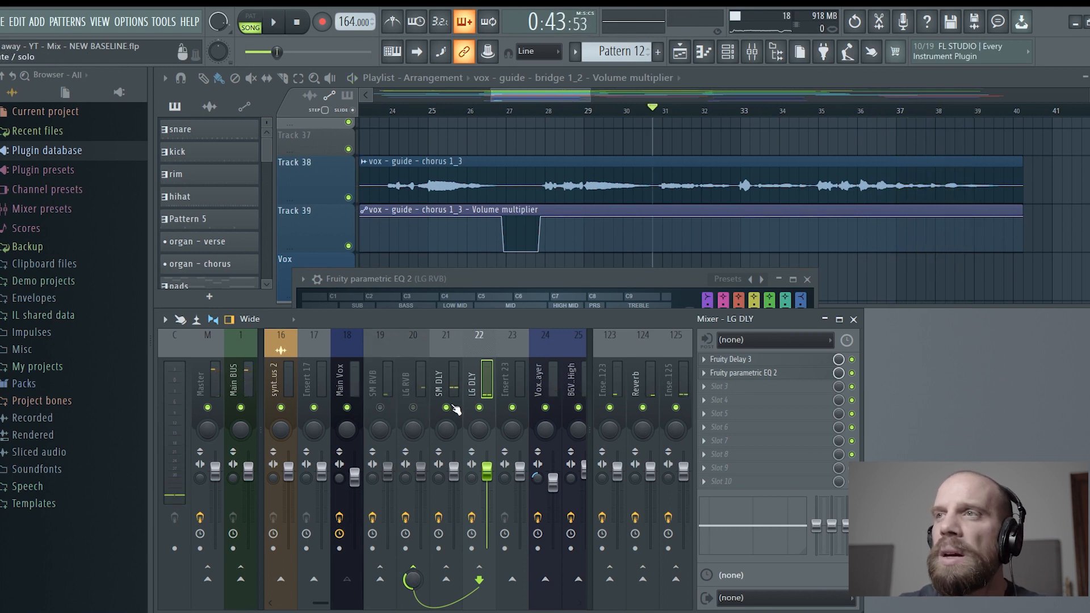
- Compare the chorus playback with the four reverb and delay tracks muted and unmuted
{"action": "key", "text": "space"}
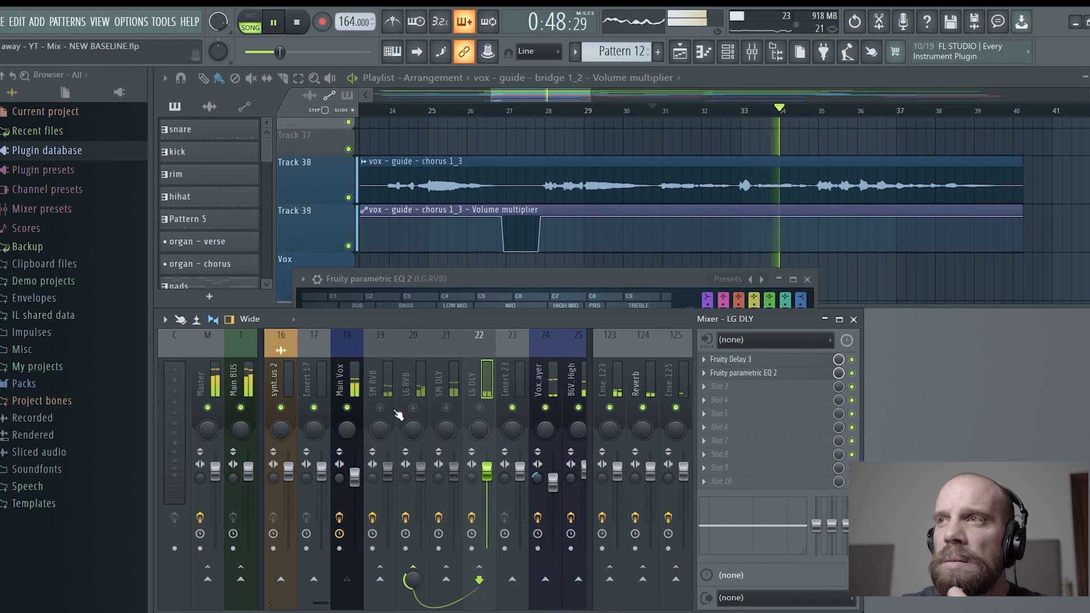
{"action": "key", "text": "space"}
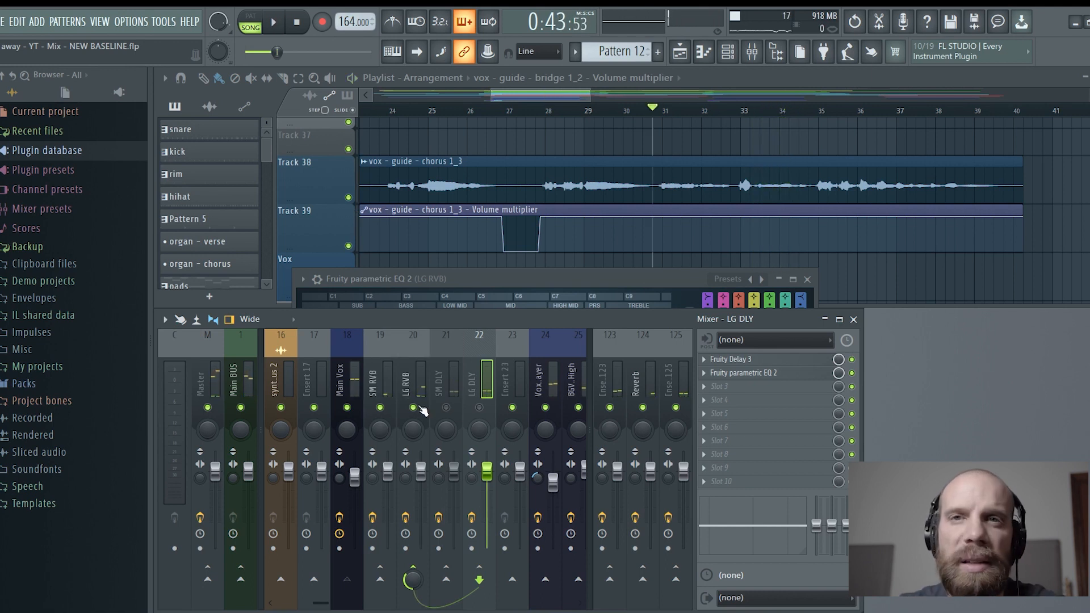
{"action": "key", "text": "space"}
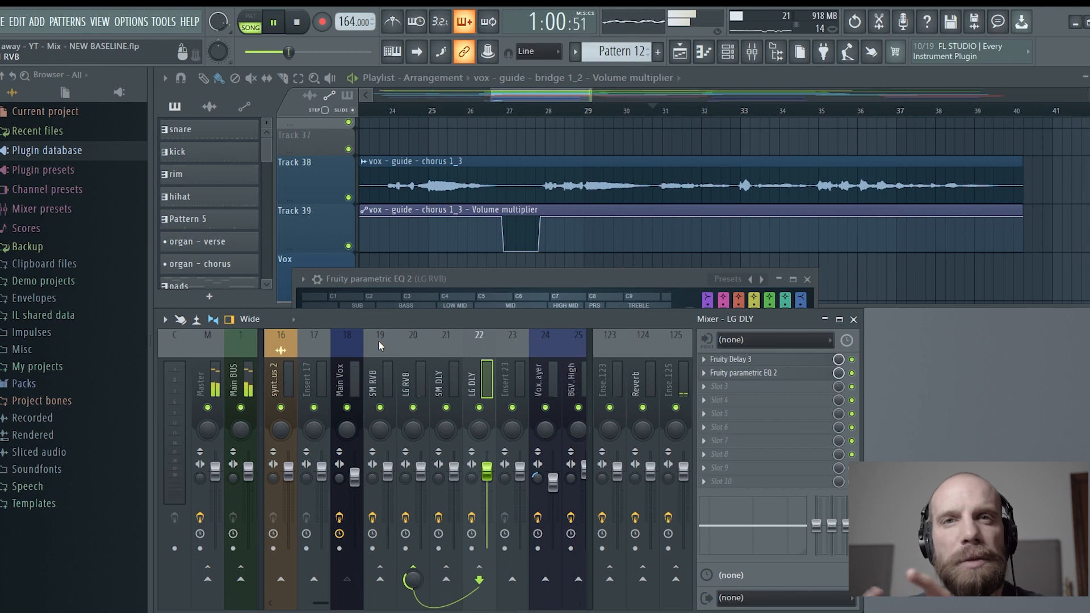
- Stop the chorus playback and play the main vocal's verse 2 section in the playlist
{"action": "key", "text": "space"}
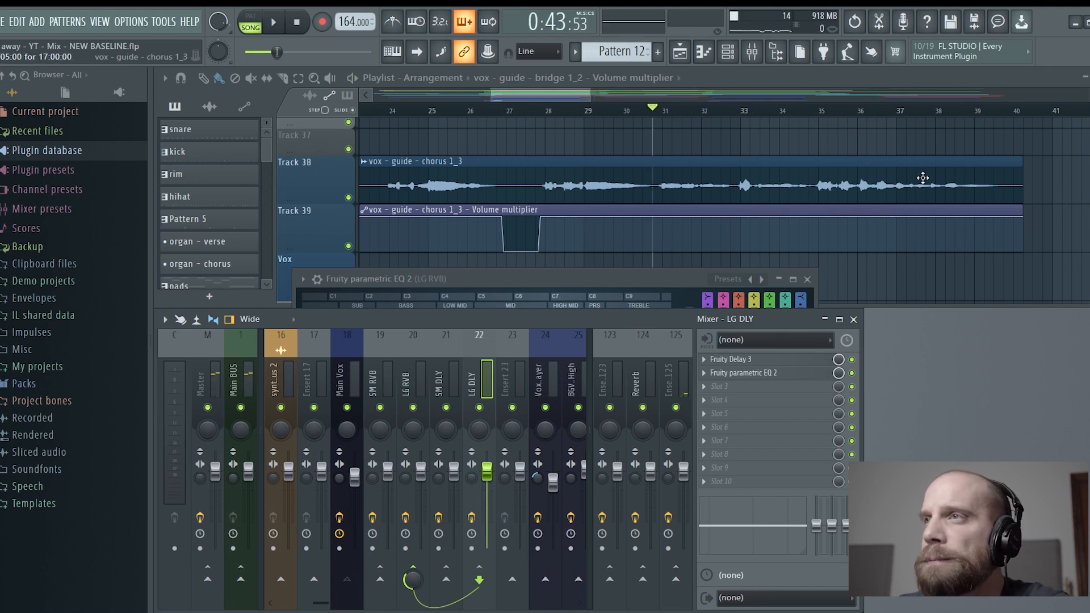
{"action": "scroll", "coordinate": [922, 178], "scroll_direction": "down", "scroll_amount": 1}
{"action": "left_click", "coordinate": [882, 84]}
{"action": "scroll", "coordinate": [905, 227], "scroll_direction": "down", "scroll_amount": 1}
{"action": "scroll", "coordinate": [904, 227], "scroll_direction": "down", "scroll_amount": 2}
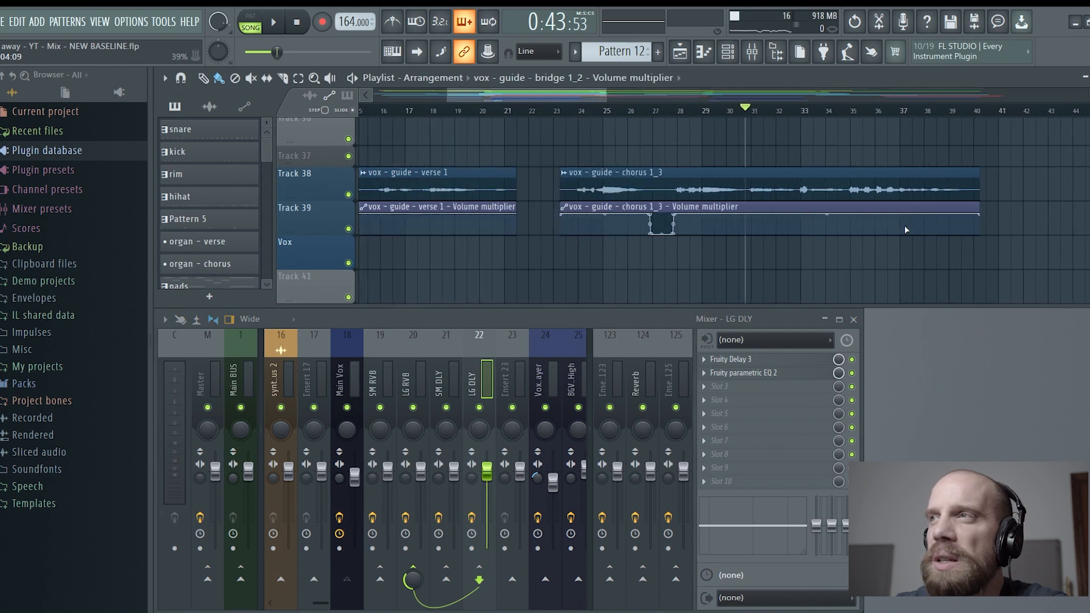
{"action": "scroll", "coordinate": [905, 226], "scroll_direction": "down", "scroll_amount": 3}
{"action": "left_click_drag", "start_coordinate": [658, 99], "coordinate": [859, 100]}
{"action": "key", "text": "space"}
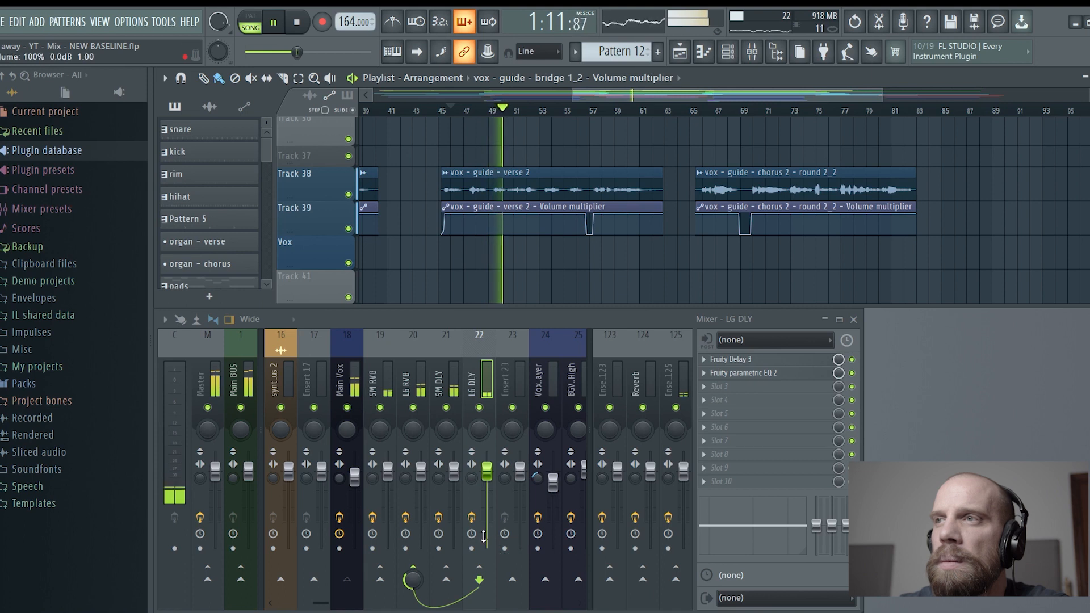
- Adjust LG DLY's send to LG RVB slightly and check the send routing of LG RVB and Main Vox
{"action": "left_click_drag", "start_coordinate": [413, 583], "coordinate": [413, 588]}
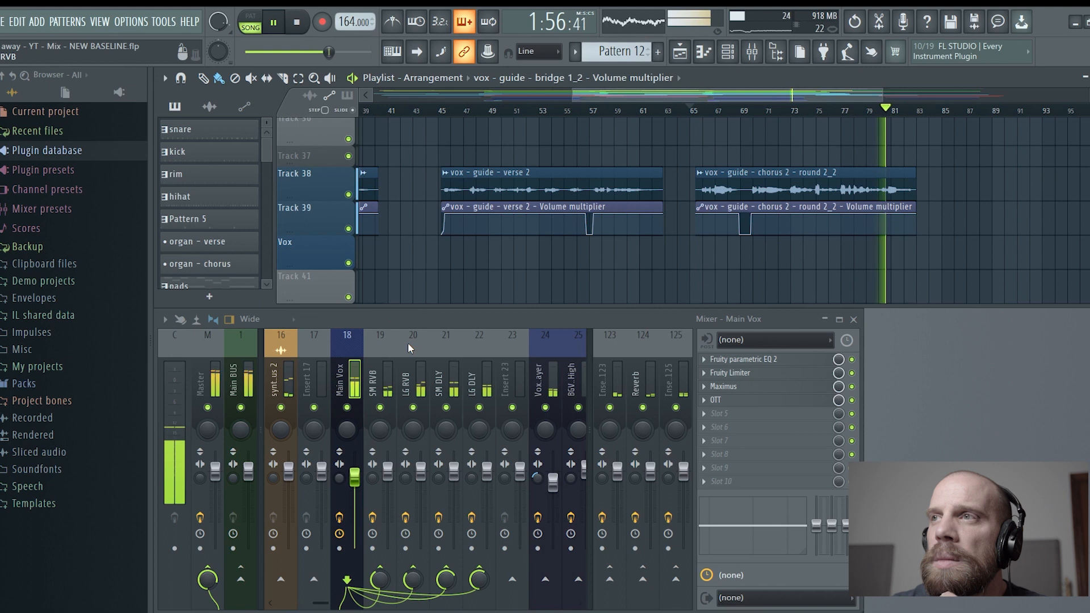
{"action": "left_click", "coordinate": [408, 343]}
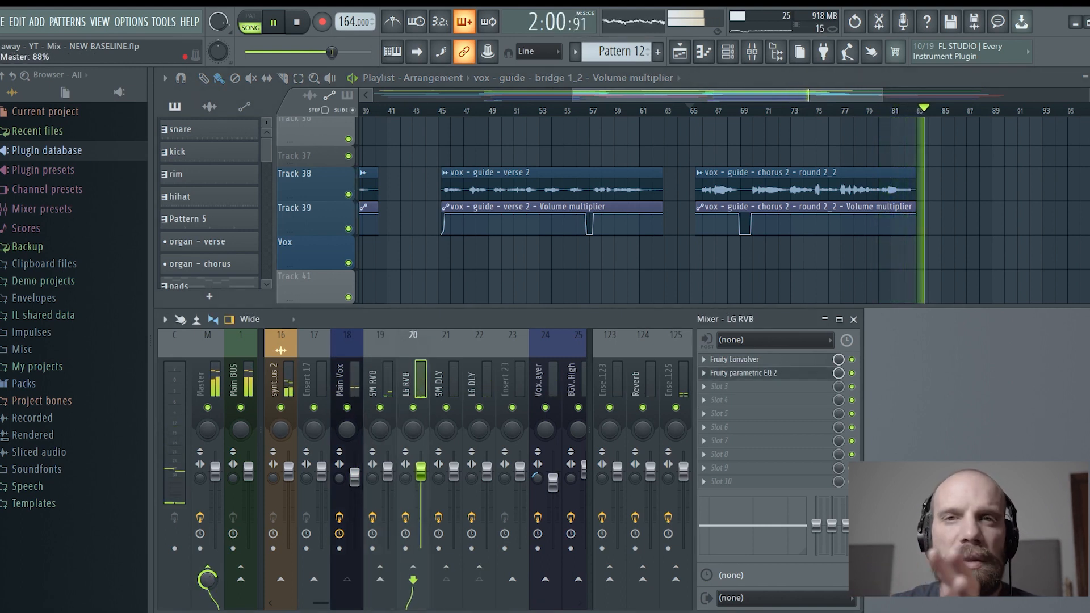
{"action": "left_click", "coordinate": [350, 344]}
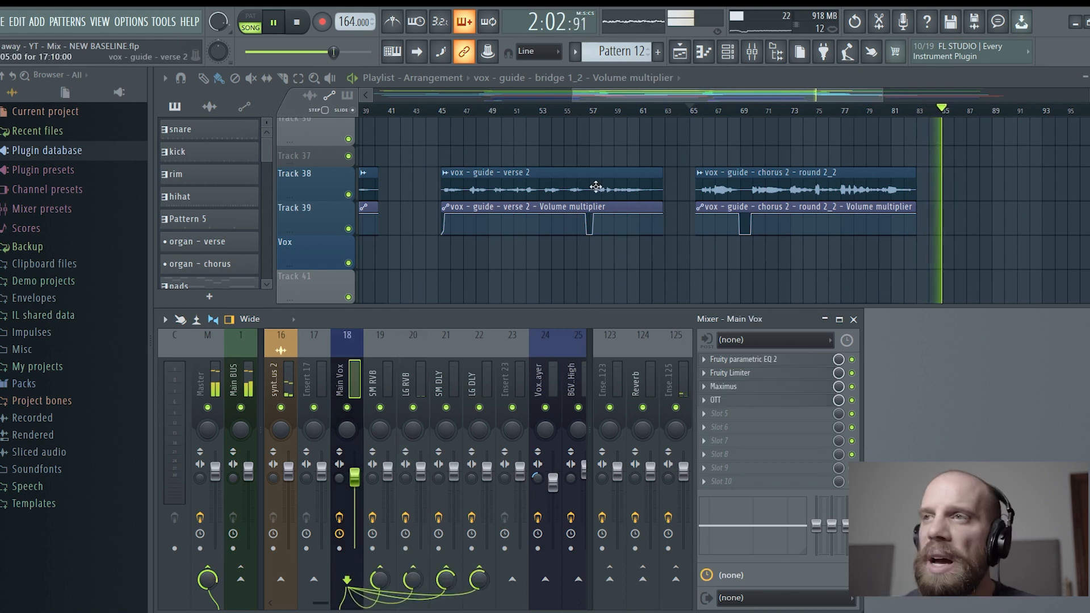
- Replay the chorus 2 section and fine-tune LG RVB's send level to the master
{"action": "key", "text": "space"}
{"action": "left_click", "coordinate": [803, 109]}
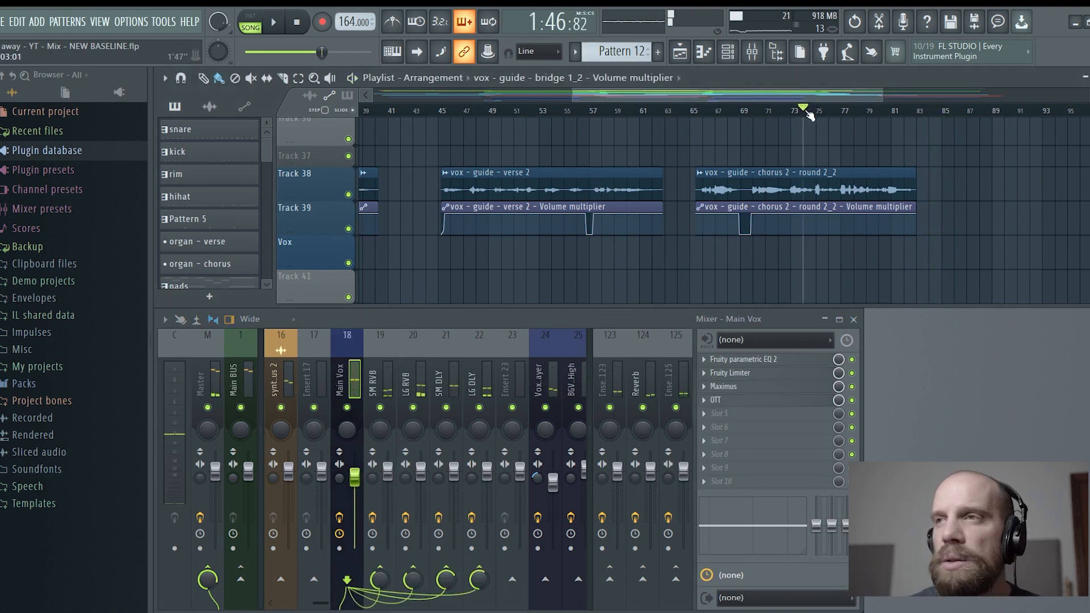
{"action": "key", "text": "space"}
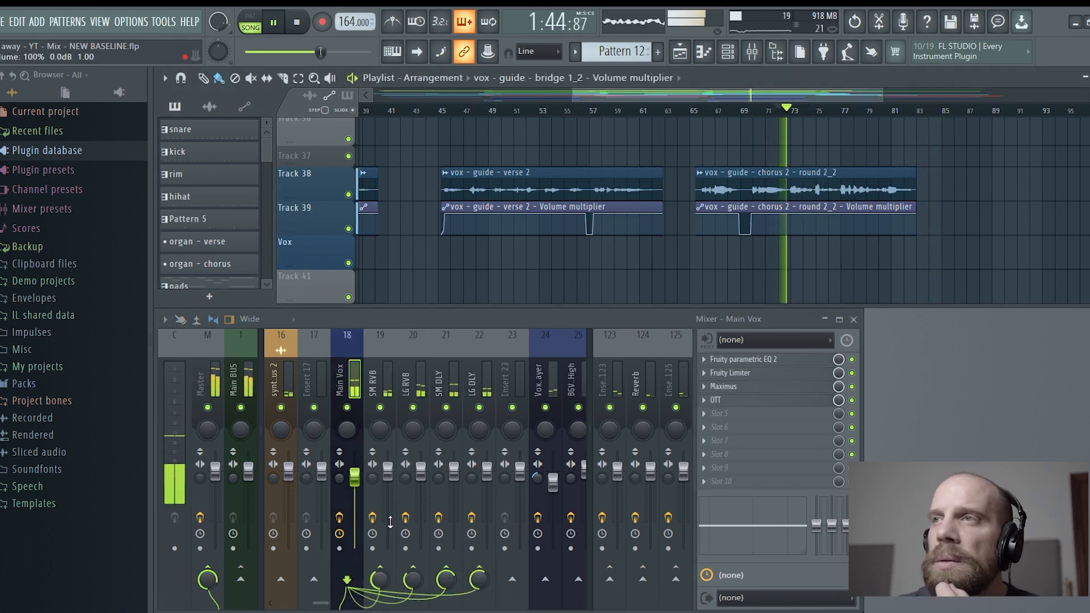
{"action": "left_click", "coordinate": [420, 339]}
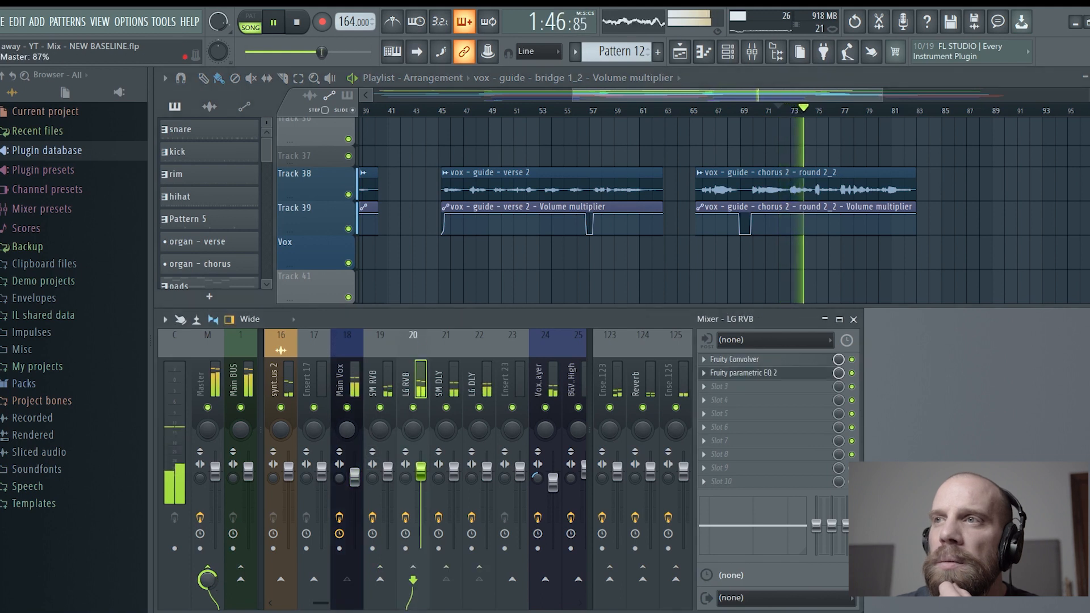
{"action": "left_click_drag", "start_coordinate": [211, 582], "coordinate": [211, 576]}
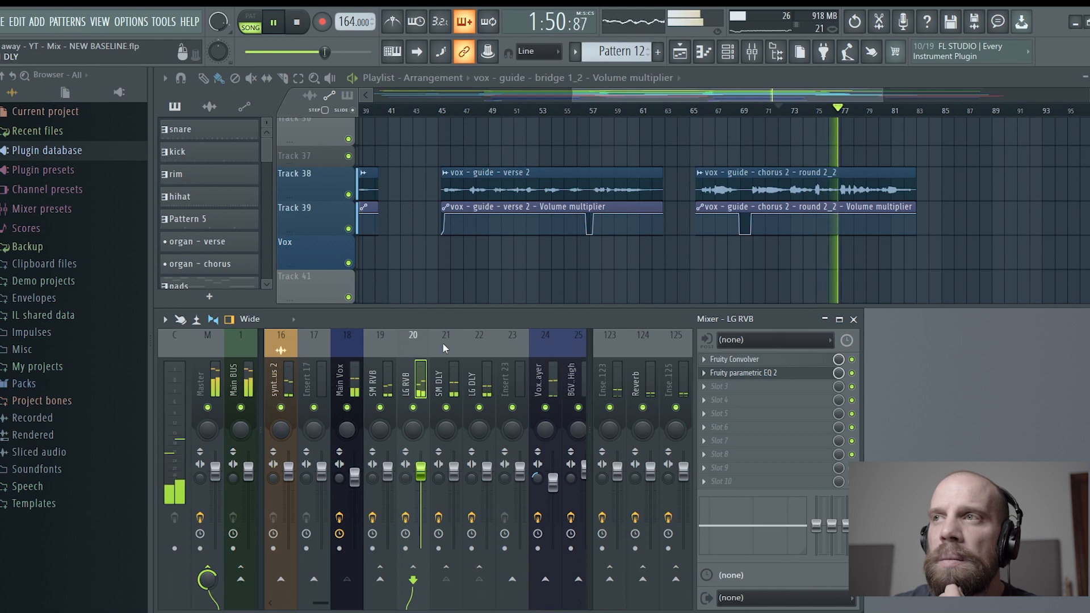
- Check the sends of Main Vox, SM DLY and LG DLY during playback and jump back to verse 2
{"action": "left_click", "coordinate": [347, 349]}
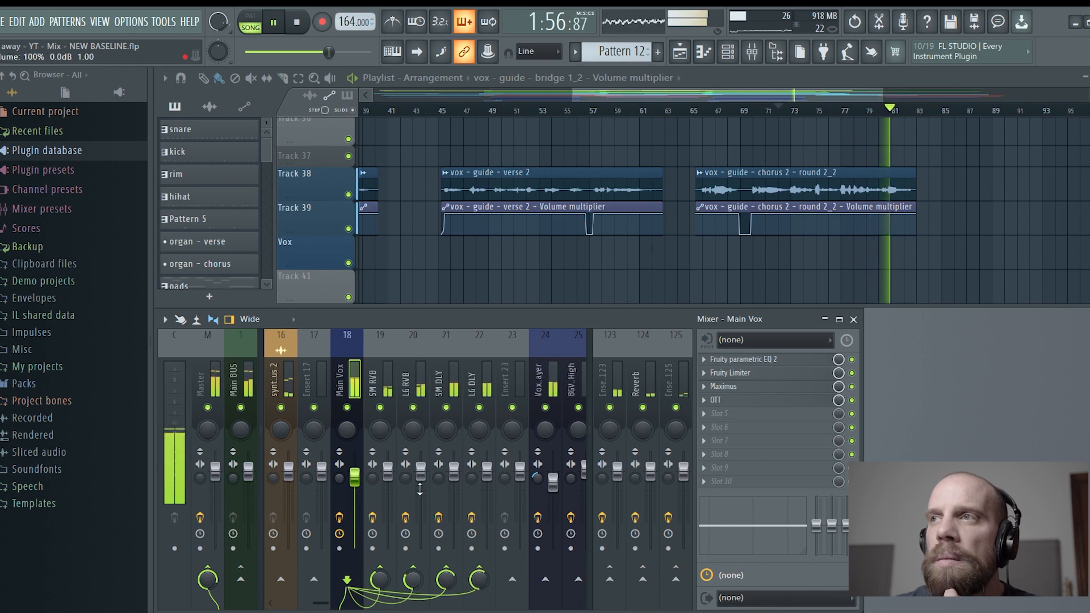
{"action": "left_click", "coordinate": [443, 347]}
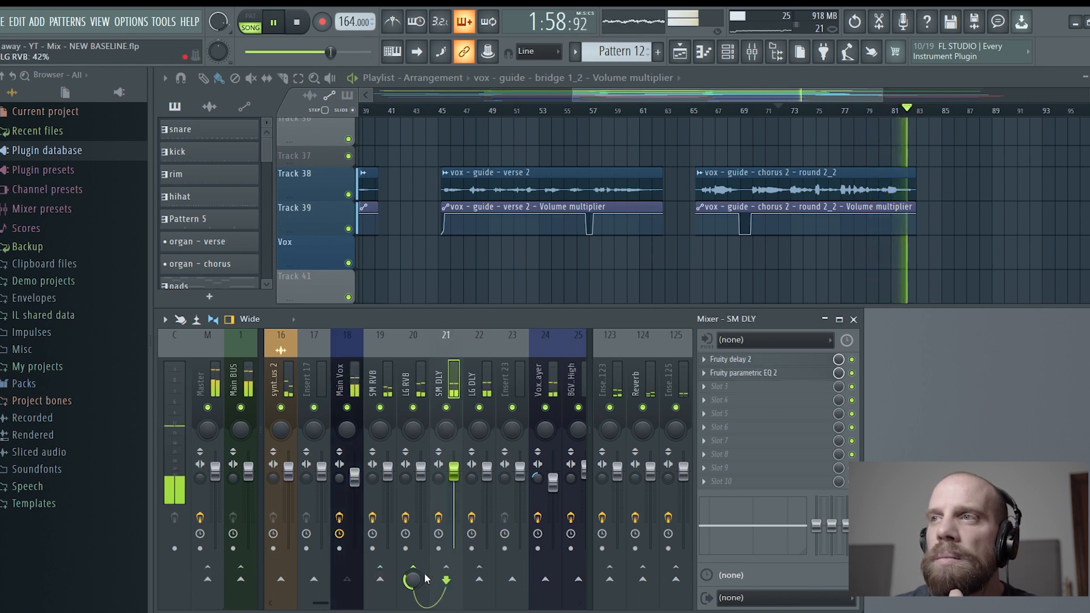
{"action": "left_click", "coordinate": [465, 349]}
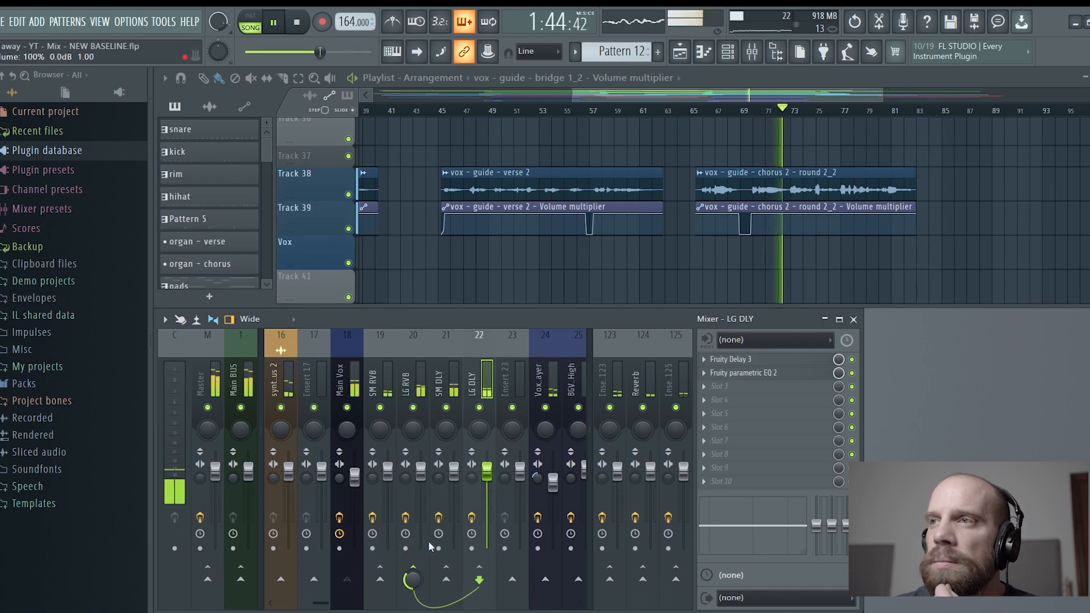
{"action": "left_click", "coordinate": [512, 111]}
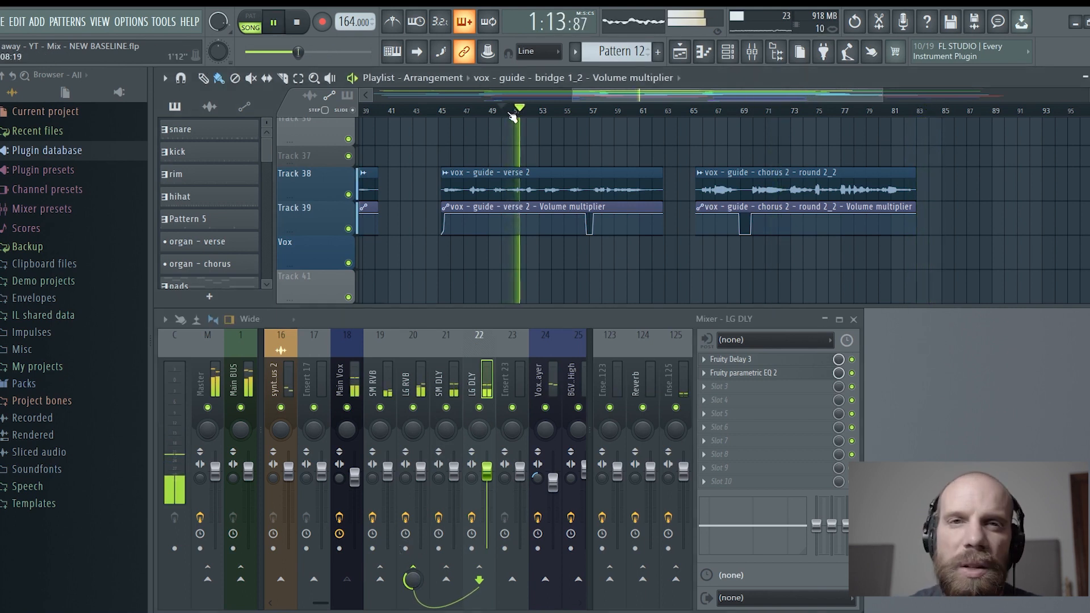